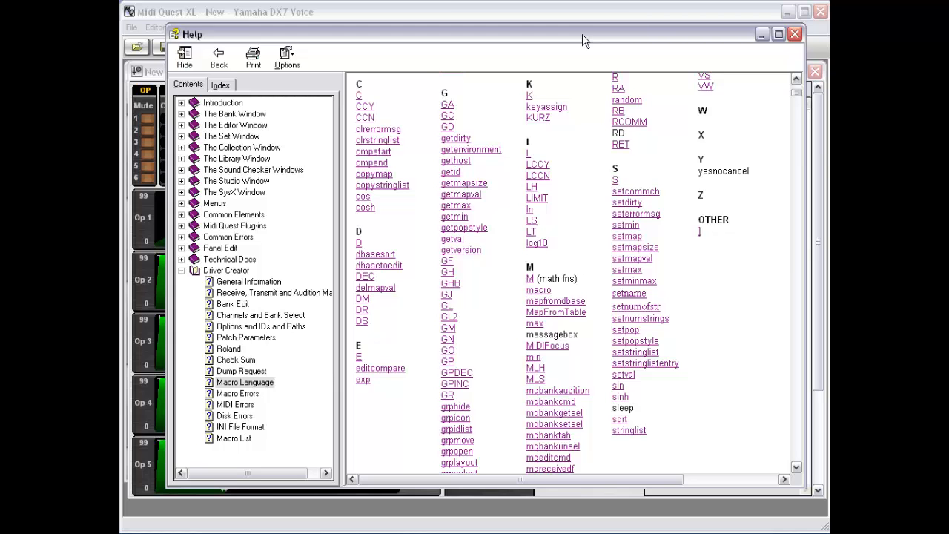
# - Minimize the macro language Help window to bring back the Yamaha DX7 Voice editor
pyautogui.click(763, 35)
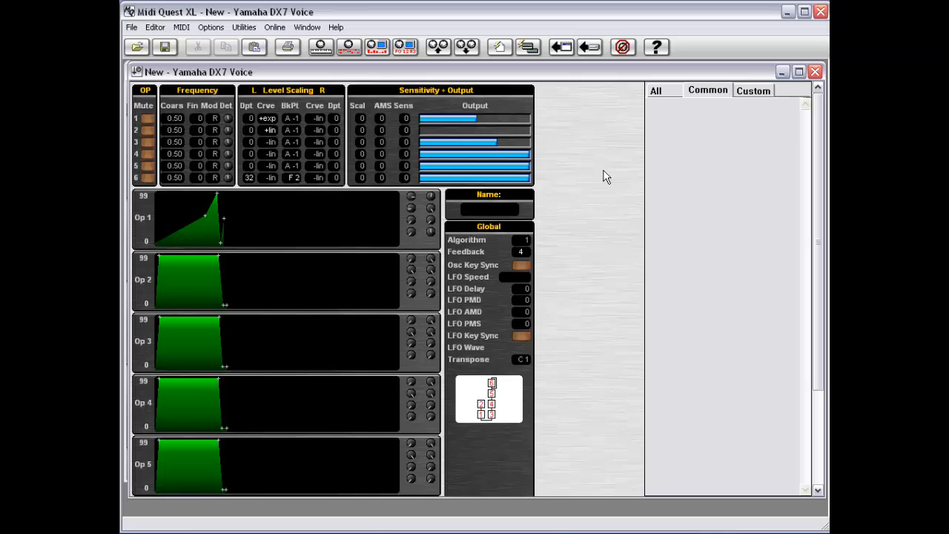
# - Select the Operator 1 Output bar to show its Level Control parameters (range 0–99)
pyautogui.click(496, 120)
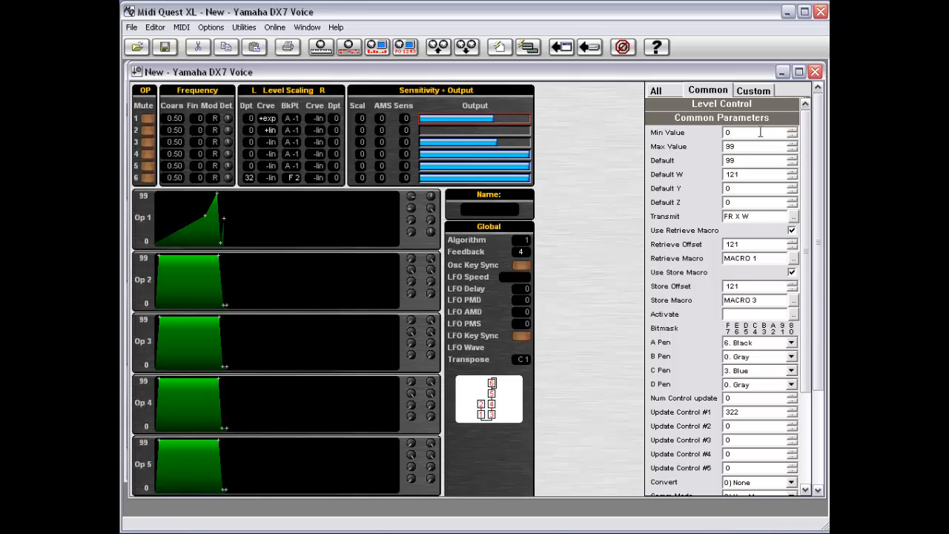
pyautogui.moveTo(524, 122)
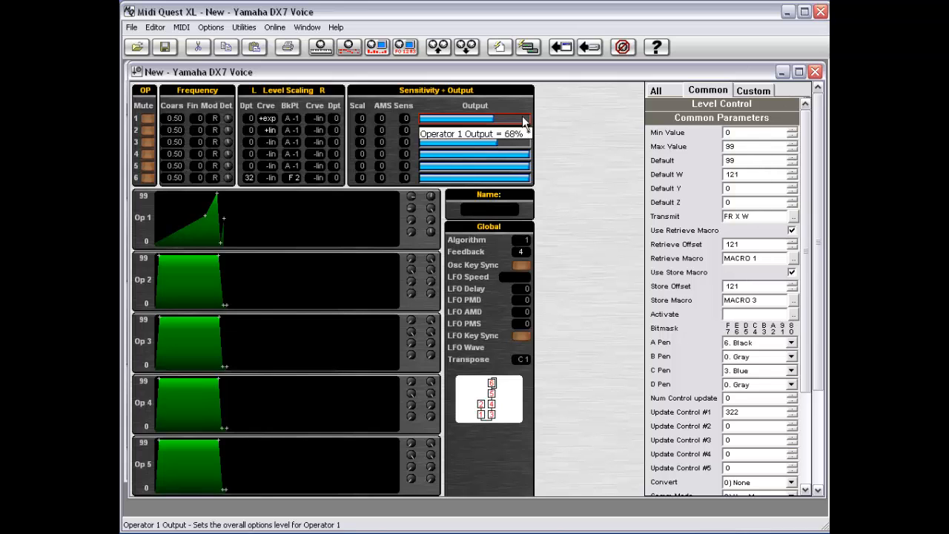
pyautogui.moveTo(517, 159)
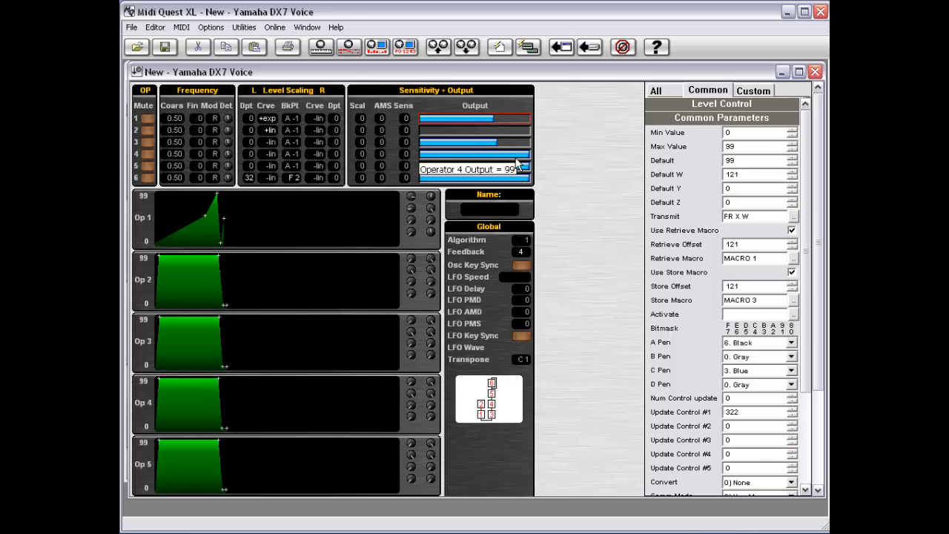
pyautogui.rightClick(595, 185)
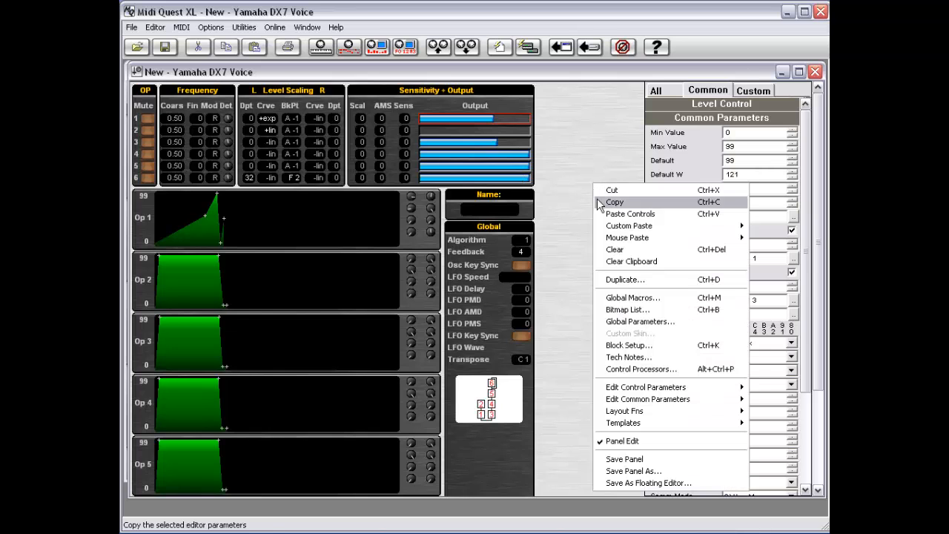
pyautogui.click(632, 297)
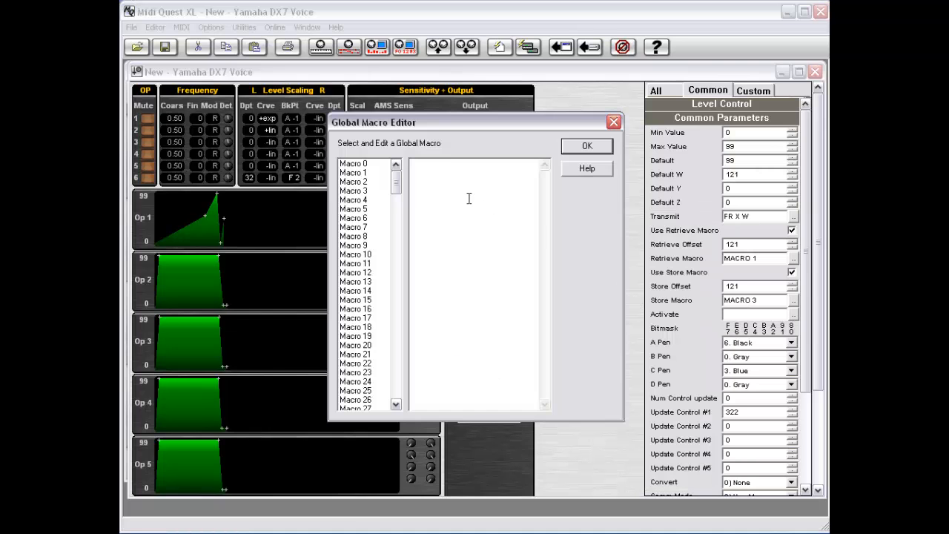
pyautogui.click(367, 172)
pyautogui.click(365, 182)
pyautogui.moveTo(397, 182)
pyautogui.mouseDown()
pyautogui.moveTo(417, 378)
pyautogui.moveTo(408, 401)
pyautogui.moveTo(393, 180)
pyautogui.mouseUp()
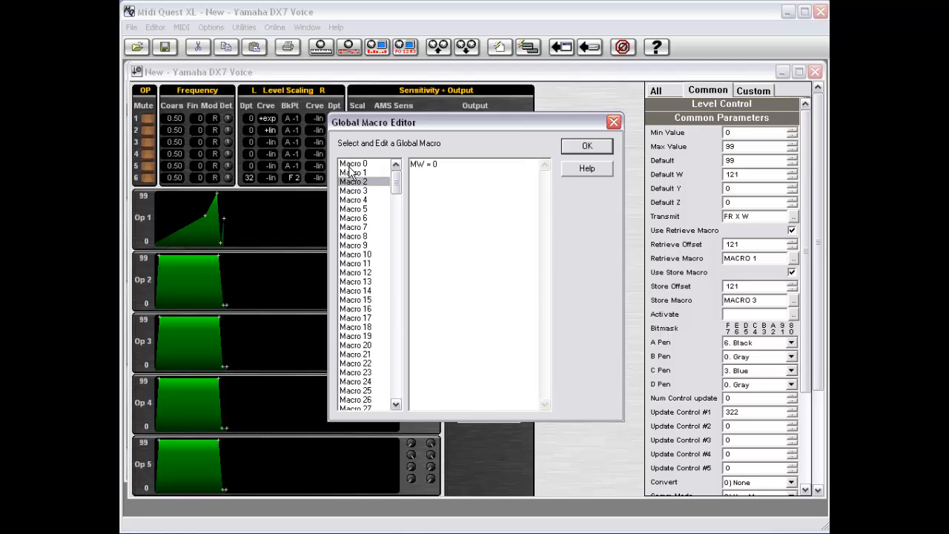
pyautogui.click(365, 311)
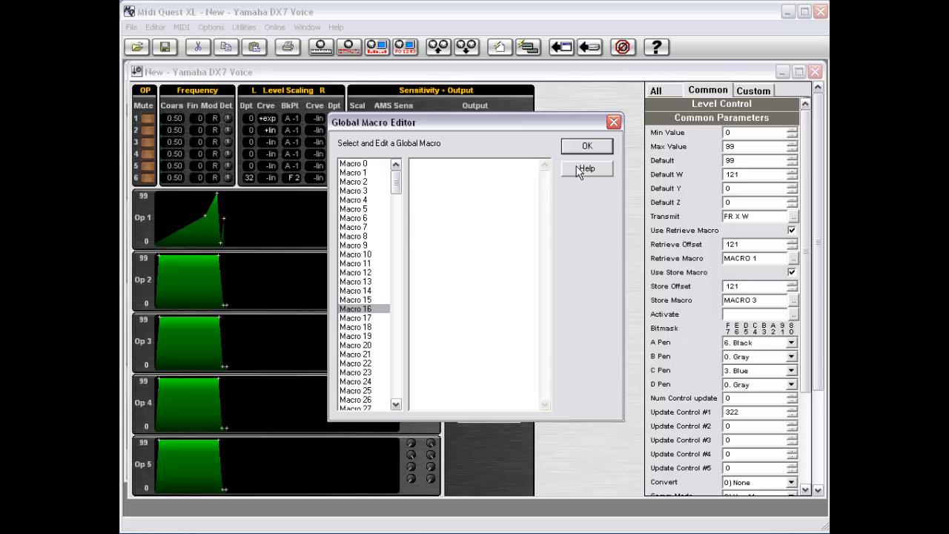
pyautogui.click(596, 144)
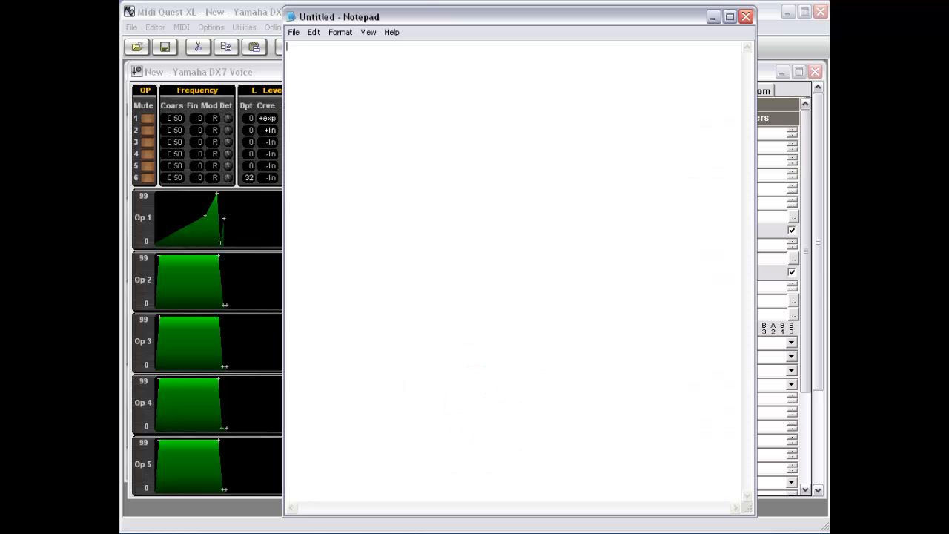
# - Type the lines My macro, Macro 1, MW = 1, MX = 2, L 5 and MZ + 1 in Notepad
pyautogui.moveTo(431, 6); pyautogui.dragTo(435, 52)
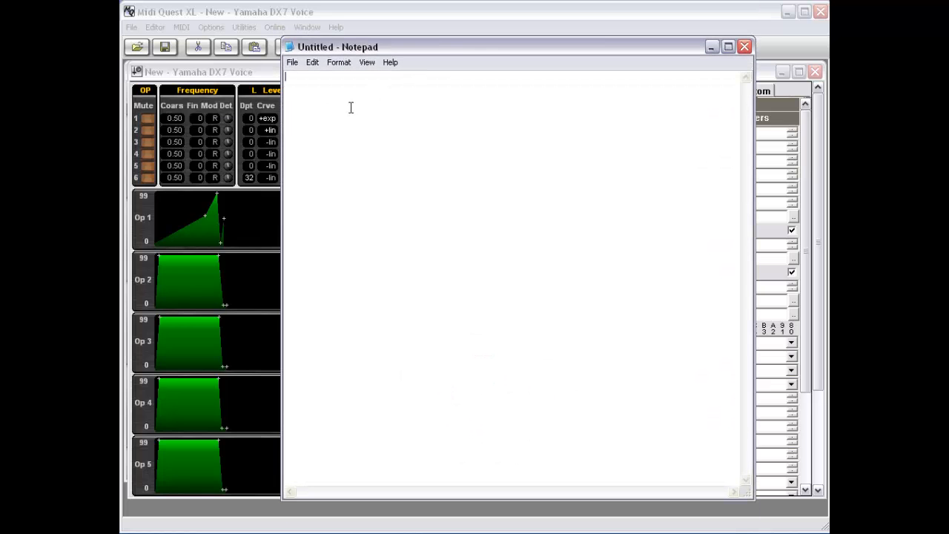
pyautogui.write('My ma')
pyautogui.write('cro ')
pyautogui.write('Mac')
pyautogui.write('ro 1')
pyautogui.press('Return')
pyautogui.press('Return')
pyautogui.write('MW = 1')
pyautogui.press('Return')
pyautogui.write('MX = 2')
pyautogui.press('Return')
pyautogui.write('L 5')
pyautogui.press('Return')
pyautogui.write('MZ + 1')
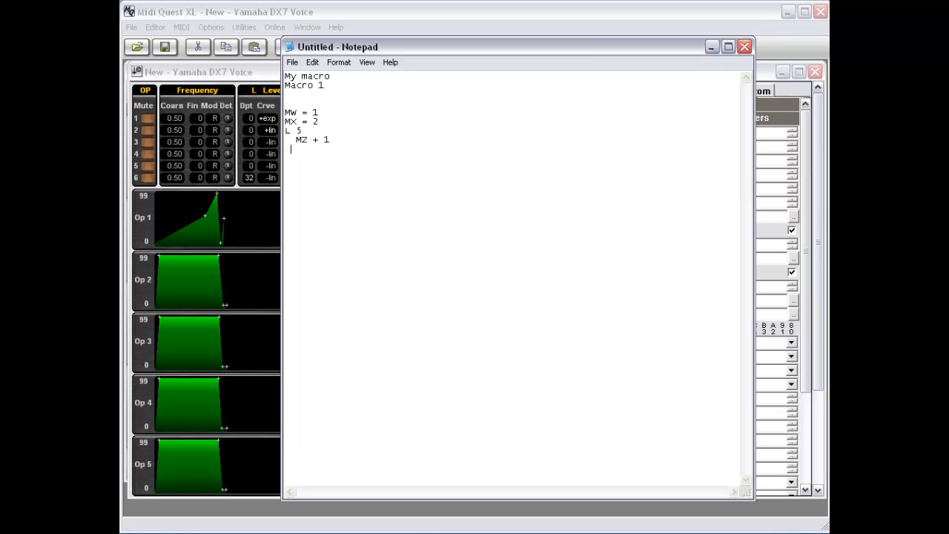
# - Enclose MZ + 1 in opening and closing brackets below L 5, leaving an empty line after
pyautogui.press('Left')
pyautogui.press('Left')
pyautogui.press('Return')
pyautogui.write('{')
pyautogui.press('Down')
pyautogui.press('End')
pyautogui.press('Return')
pyautogui.write('}')
pyautogui.press('Left')
pyautogui.press('BackSpace')
pyautogui.press('Up')
pyautogui.press('Right')
pyautogui.press('Down')
pyautogui.press('Down')
pyautogui.press('End')
pyautogui.press('Return')
# - Append '; comment 1', '; comment 2' and '; comment 3' to the MW, MX and L 5 lines
pyautogui.press('Up')
pyautogui.press('Up')
pyautogui.press('Up')
pyautogui.press('Up')
pyautogui.press('Up')
pyautogui.press('Up')
pyautogui.press('Up')
pyautogui.press('Up')
pyautogui.press('Up')
pyautogui.press('Left')
pyautogui.write('; comment 1')
pyautogui.press('Down')
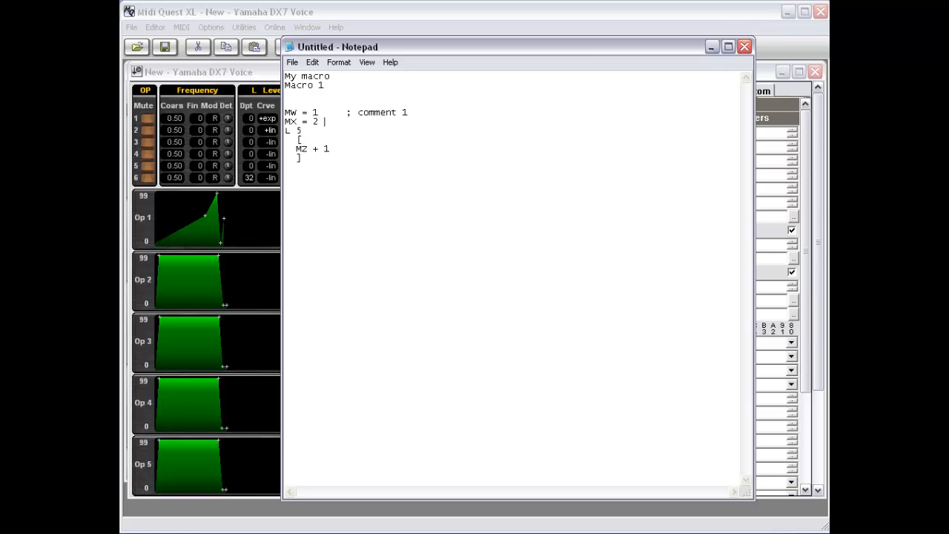
pyautogui.write('; comment 2')
pyautogui.press('Down')
pyautogui.press('BackSpace')
pyautogui.press('BackSpace')
pyautogui.write('comment 3')
# - Minimize Notepad and show the Access Virus b Multi.Bnk driver in the Instrument Creator
pyautogui.click(711, 48)
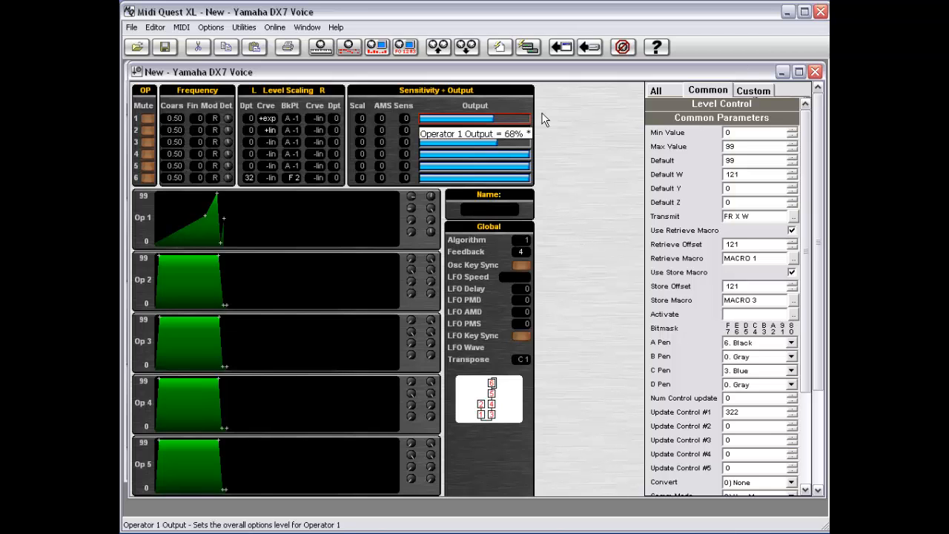
pyautogui.click(528, 46)
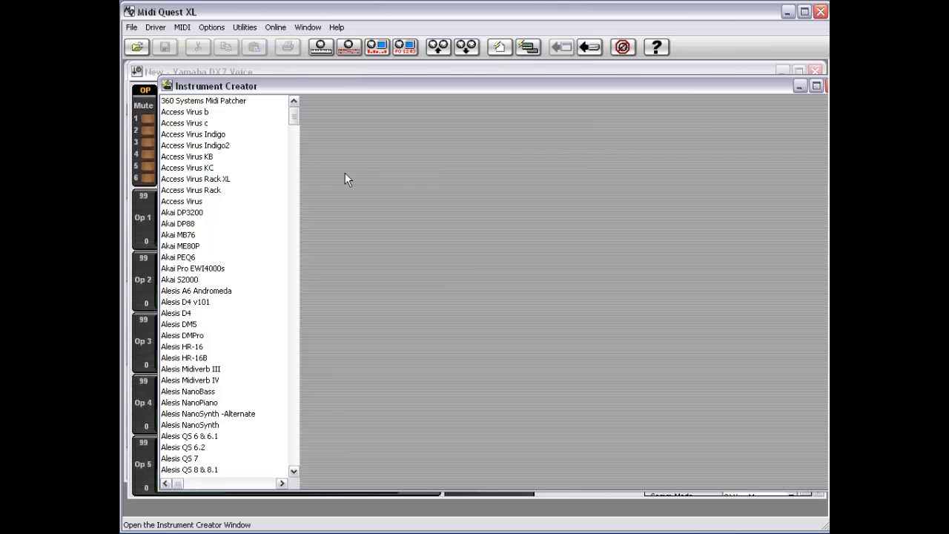
pyautogui.click(186, 112)
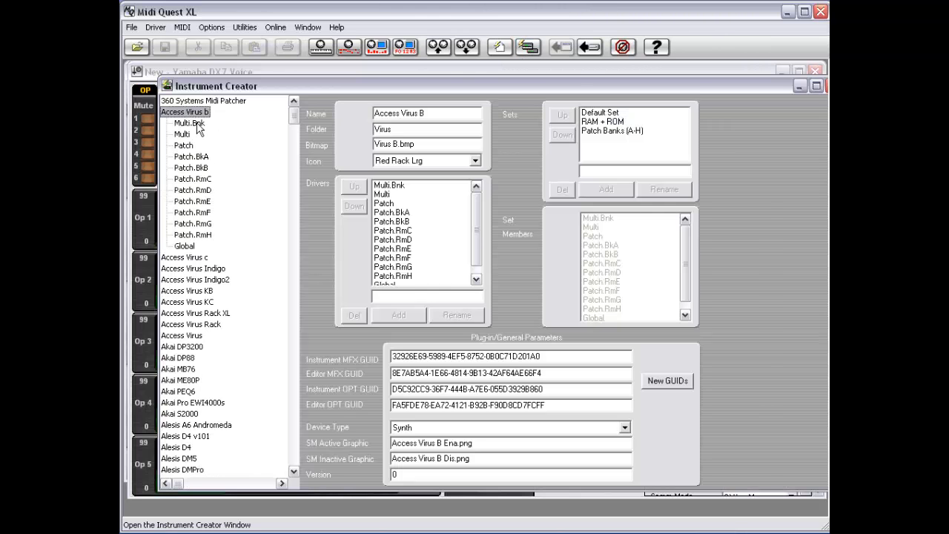
pyautogui.click(189, 123)
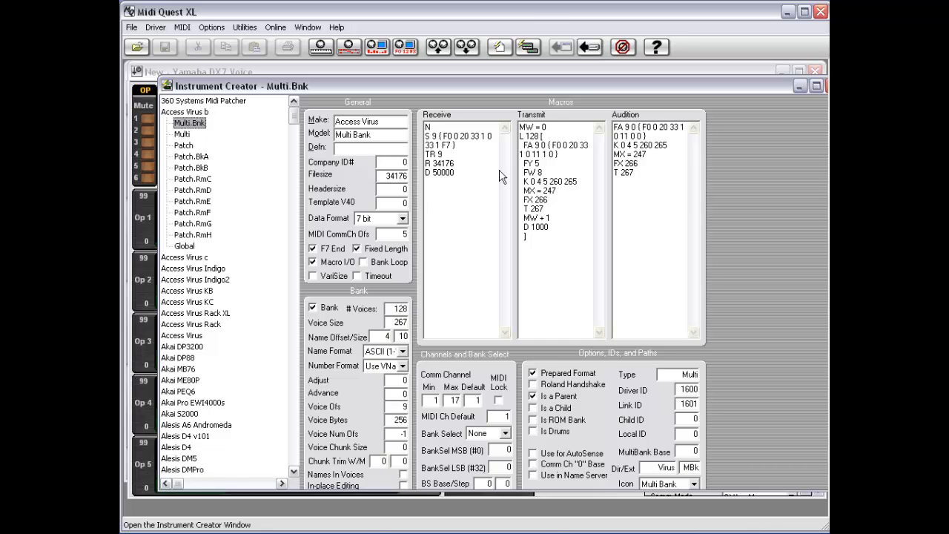
pyautogui.click(497, 49)
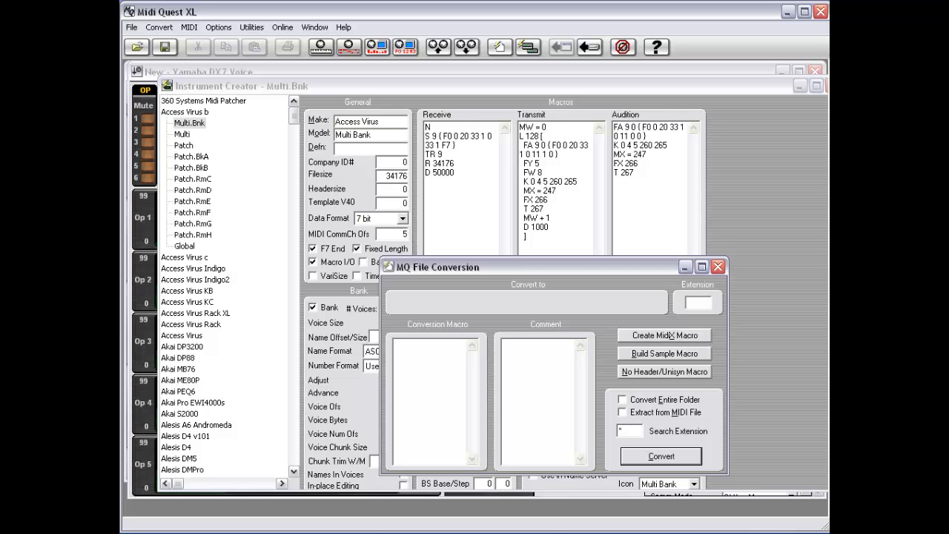
pyautogui.click(718, 267)
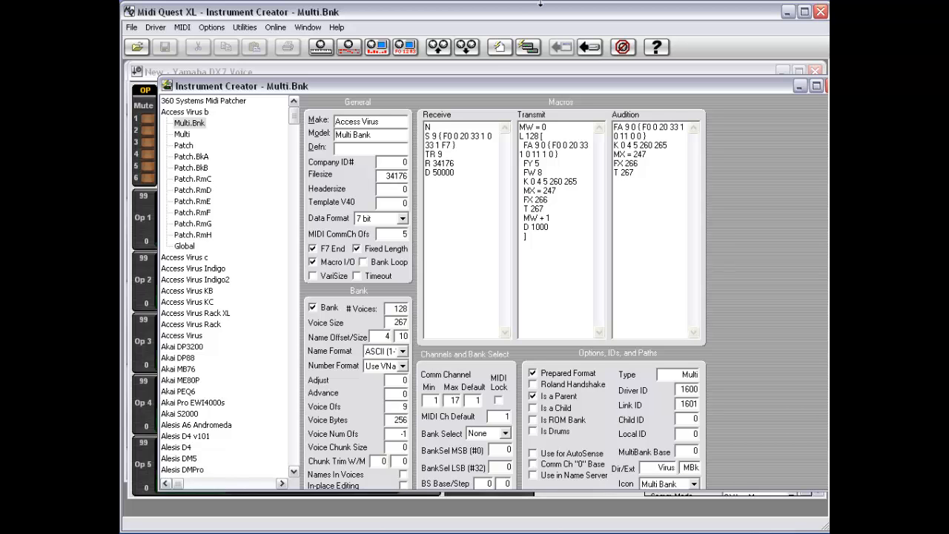
# - Scroll to Yamaha DX7, select its Voice.bnk driver, and toggle Macro I/O off and back on
pyautogui.moveTo(294, 117); pyautogui.dragTo(271, 420)
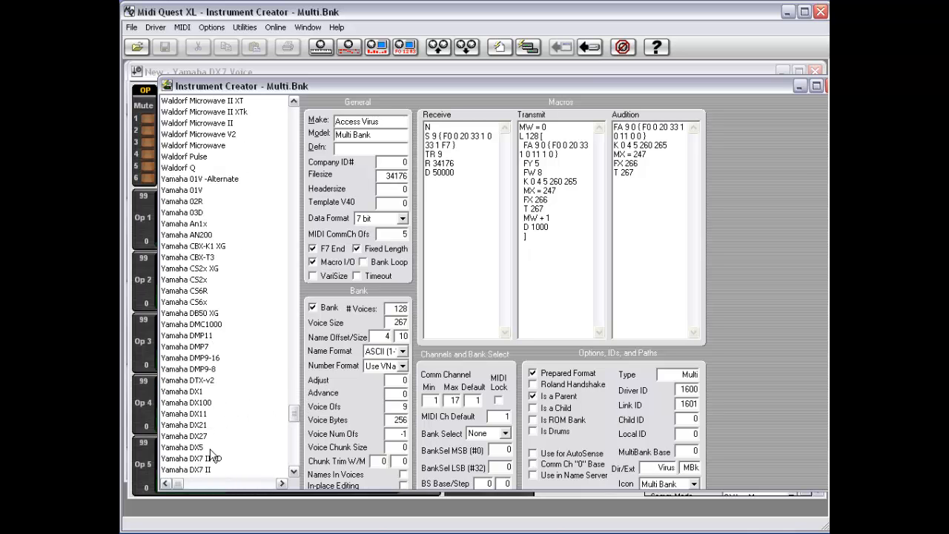
pyautogui.click(292, 473)
pyautogui.click(292, 472)
pyautogui.click(293, 472)
pyautogui.click(292, 472)
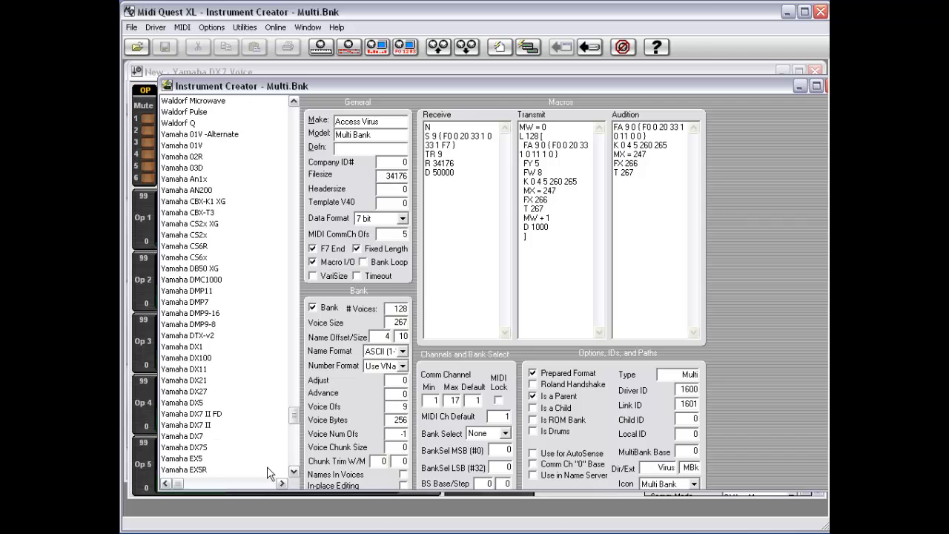
pyautogui.click(199, 439)
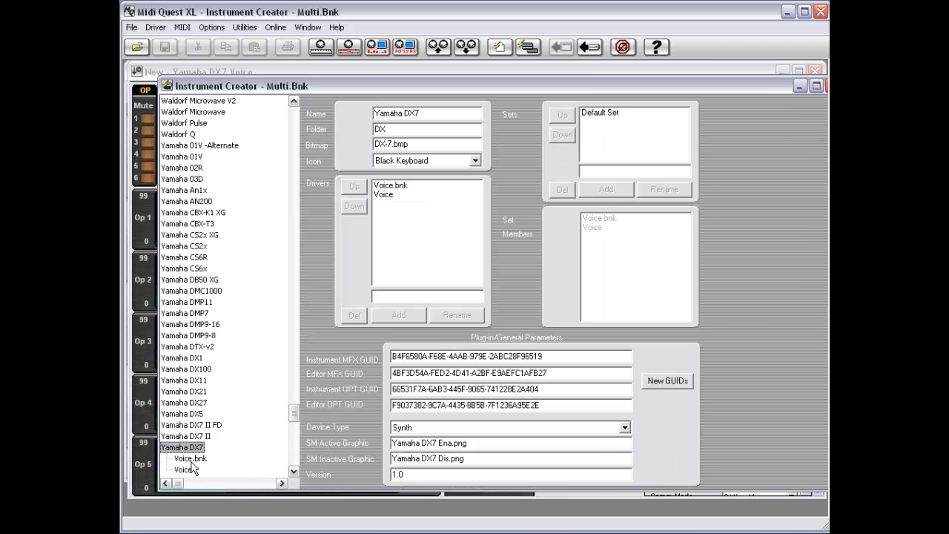
pyautogui.click(191, 459)
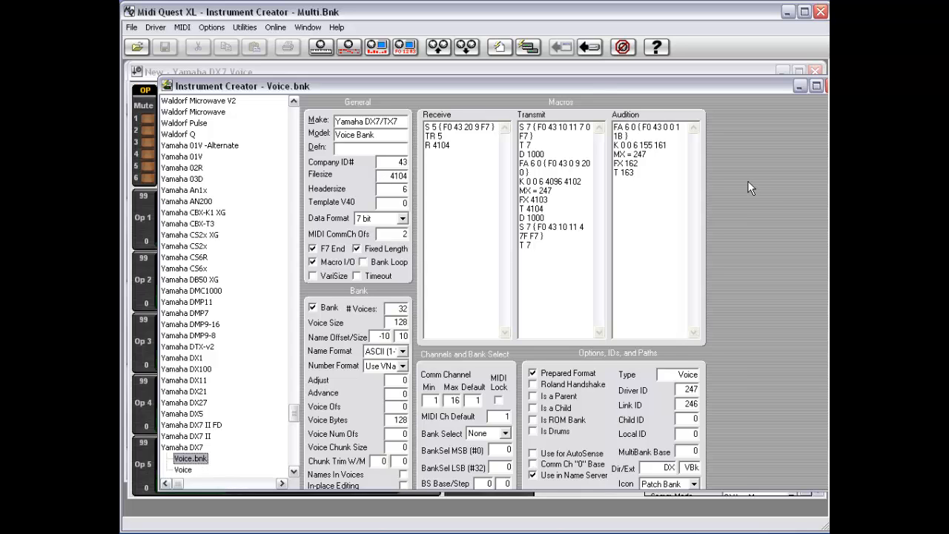
pyautogui.click(325, 264)
pyautogui.click(325, 264)
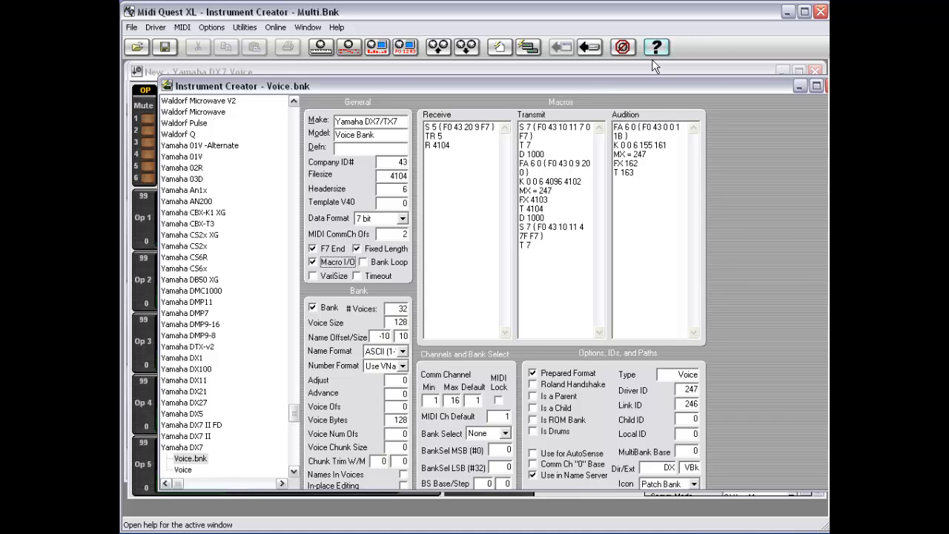
# - Move the Instrument Creator right and put the caret in the Receive macro's first line
pyautogui.moveTo(295, 87)
pyautogui.mouseDown()
pyautogui.moveTo(343, 87)
pyautogui.moveTo(311, 86)
pyautogui.mouseUp()
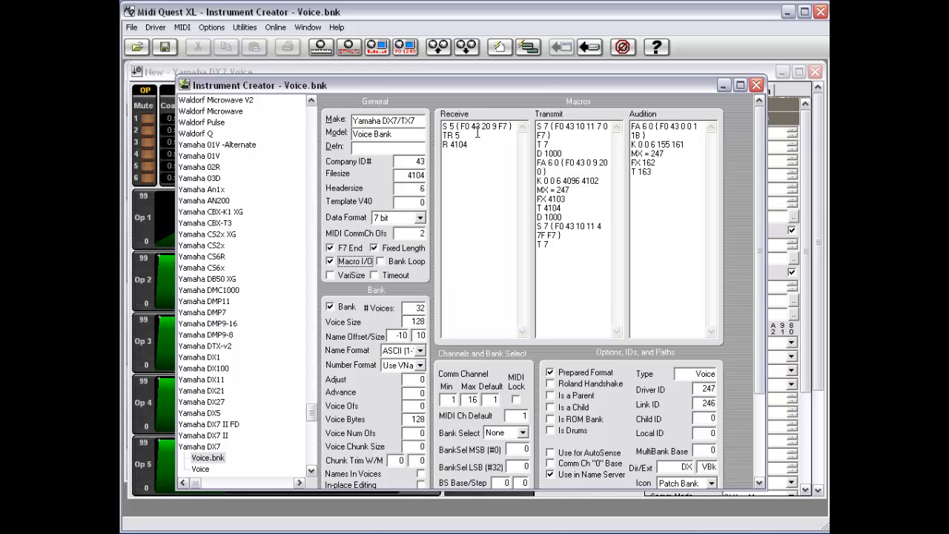
pyautogui.click(445, 127)
pyautogui.press('Right')
pyautogui.press('Right')
pyautogui.press('Right')
pyautogui.press('Right')
pyautogui.press('Right')
pyautogui.press('Right')
pyautogui.press('Right')
pyautogui.press('Right')
pyautogui.press('Right')
pyautogui.press('Right')
pyautogui.press('Right')
pyautogui.press('Right')
pyautogui.press('Left')
# - Change TR 5 to T 5 in the Receive macro and insert blank lines above R 4104
pyautogui.click(444, 127)
pyautogui.press('Right')
pyautogui.press('Right')
pyautogui.press('Right')
pyautogui.press('Right')
pyautogui.press('Left')
pyautogui.press('Left')
pyautogui.press('BackSpace')
pyautogui.press('Down')
pyautogui.press('Return')
pyautogui.press('Return')
pyautogui.press('Return')
pyautogui.press('Return')
pyautogui.press('Return')
pyautogui.press('Up')
pyautogui.press('Up')
pyautogui.press('Up')
pyautogui.press('Up')
pyautogui.press('Up')
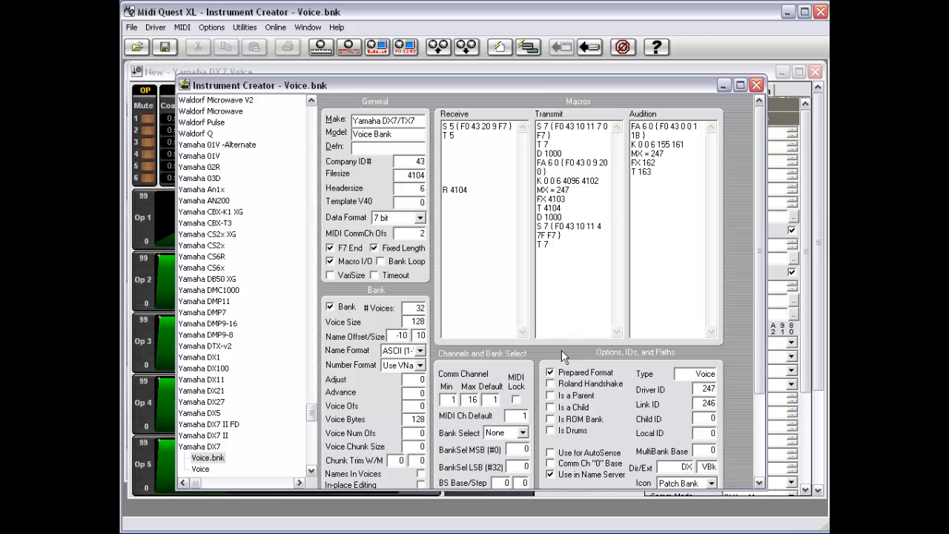
pyautogui.press('Down')
pyautogui.press('Down')
# - Delete the blank lines, restore TR 5, and place the caret on the empty line below R 4104
pyautogui.press('Delete')
pyautogui.press('Delete')
pyautogui.press('Delete')
pyautogui.press('Delete')
pyautogui.press('Delete')
pyautogui.write('R')
pyautogui.press('Down')
pyautogui.press('Left')
pyautogui.press('Left')
pyautogui.press('Left')
pyautogui.press('Down')
pyautogui.press('Up')
pyautogui.press('Down')
pyautogui.click(481, 156)
# - Select the Yamaha DX7 single Voice driver and place the caret in its Transmit macro's first line
pyautogui.click(200, 469)
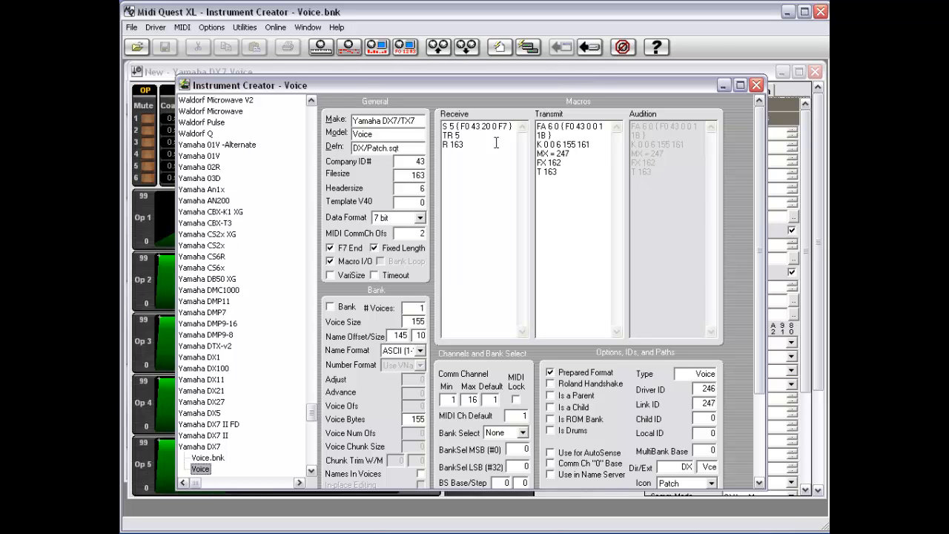
pyautogui.click(547, 129)
pyautogui.press('Right')
pyautogui.press('Right')
pyautogui.press('Right')
pyautogui.press('Right')
pyautogui.press('Right')
pyautogui.press('Right')
pyautogui.click(542, 147)
pyautogui.press('Right')
pyautogui.press('Right')
pyautogui.press('Right')
pyautogui.press('Left')
pyautogui.press('Right')
pyautogui.press('Right')
pyautogui.press('Right')
pyautogui.press('Right')
pyautogui.press('Right')
pyautogui.press('Right')
pyautogui.press('Right')
pyautogui.press('Right')
pyautogui.press('Right')
# - In the Transmit macro, try replacing the X in MX = 247 with Y, W, then Z
pyautogui.press('BackSpace')
pyautogui.write('Y')
pyautogui.press('BackSpace')
pyautogui.write('W')
pyautogui.press('BackSpace')
pyautogui.write('Z')
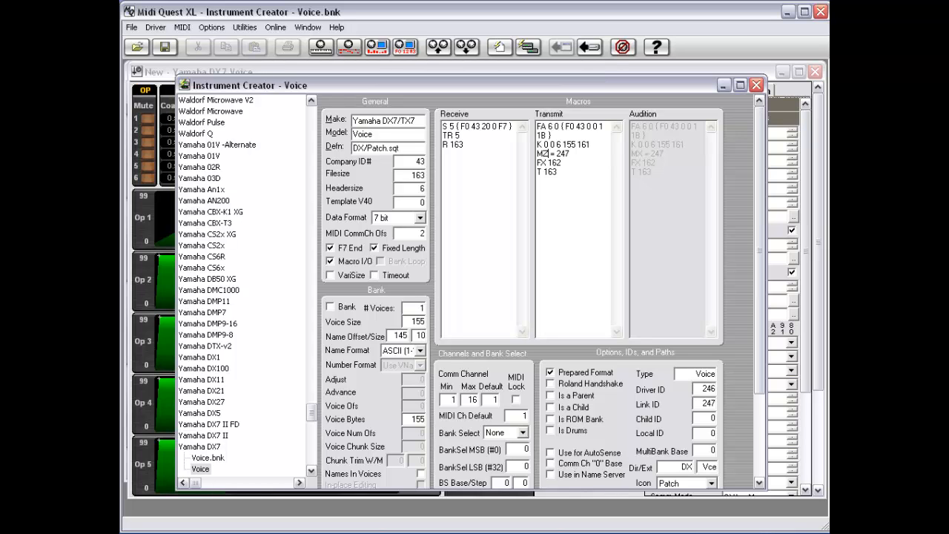
# - Rewrite the MZ = 247 Transmit line so it reads MV10 = 247
pyautogui.press('BackSpace')
pyautogui.write('V0')
pyautogui.press('BackSpace')
pyautogui.write('20')
pyautogui.write('43')
pyautogui.press('BackSpace')
pyautogui.press('BackSpace')
pyautogui.press('BackSpace')
pyautogui.press('BackSpace')
pyautogui.write('10')
pyautogui.press('Left')
# - Replace the 247 value on the MV10 line with trial entries W, then V8
pyautogui.press('Right')
pyautogui.press('Right')
pyautogui.press('Right')
pyautogui.press('Right')
pyautogui.press('Right')
pyautogui.press('Right')
pyautogui.press('Left')
pyautogui.press('Left')
pyautogui.press('Left')
pyautogui.press('BackSpace')
pyautogui.press('BackSpace')
pyautogui.press('BackSpace')
pyautogui.write('W')
pyautogui.press('BackSpace')
pyautogui.write('V8')
# - Test the expressions / 2, % 2, / 5 and & 3 after MV10, then restore = 247
pyautogui.press('Left')
pyautogui.press('Left')
pyautogui.press('Left')
pyautogui.press('Left')
pyautogui.press('Delete')
pyautogui.press('Delete')
pyautogui.press('Delete')
pyautogui.press('Delete')
pyautogui.press('Delete')
pyautogui.write('/ 2')
pyautogui.press('BackSpace')
pyautogui.press('BackSpace')
pyautogui.press('BackSpace')
pyautogui.press('BackSpace')
pyautogui.write('% 2')
pyautogui.press('BackSpace')
pyautogui.press('BackSpace')
pyautogui.press('BackSpace')
pyautogui.press('BackSpace')
pyautogui.write('/ 5')
pyautogui.press('BackSpace')
pyautogui.press('BackSpace')
pyautogui.press('BackSpace')
pyautogui.press('BackSpace')
pyautogui.write('& 3')
pyautogui.press('Delete')
pyautogui.press('Delete')
pyautogui.press('Delete')
pyautogui.write('= 247')
# - Change the X in FX 162 to V
pyautogui.press('Down')
pyautogui.press('Left')
pyautogui.press('Left')
pyautogui.press('Left')
pyautogui.press('Left')
pyautogui.hotkey('shift', 'Left')
pyautogui.write('V')
pyautogui.press('Down')
pyautogui.press('Left')
# - Swap V10 back to X so the lines read MX = 247 and FX 162
pyautogui.press('Delete')
pyautogui.press('Delete')
pyautogui.write('X')
pyautogui.press('Left')
pyautogui.press('BackSpace')
pyautogui.press('Down')
pyautogui.press('Delete')
pyautogui.press('Delete')
pyautogui.press('Delete')
pyautogui.write('X')
# - Open the Yamaha DX7 Voice.bnk driver and view the Transmit macro's opening S 7 and T 7 lines
pyautogui.click(208, 457)
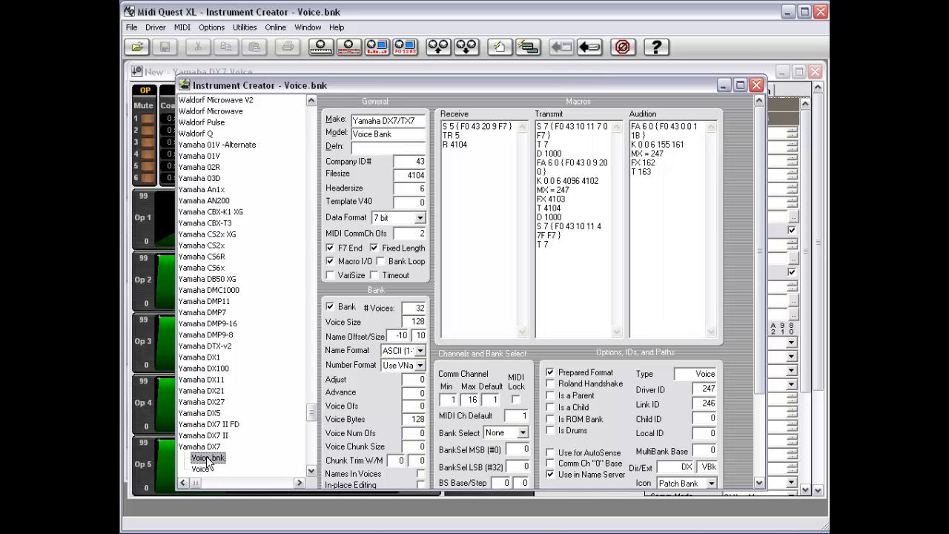
pyautogui.click(543, 135)
pyautogui.click(546, 145)
# - Step through the Transmit lines FA 6 0, MX =, FX 4103 and T 4104
pyautogui.press('Down')
pyautogui.press('Right')
pyautogui.press('Left')
pyautogui.press('Left')
pyautogui.press('Down')
pyautogui.press('Left')
pyautogui.press('Down')
pyautogui.press('Down')
pyautogui.press('Down')
pyautogui.moveTo(314, 412); pyautogui.dragTo(329, 215)
pyautogui.click(203, 210)
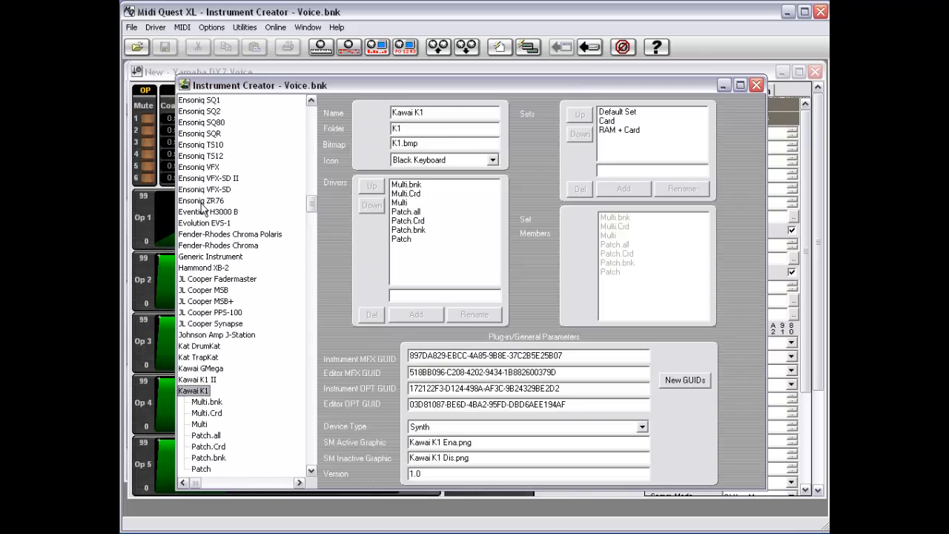
pyautogui.click(204, 402)
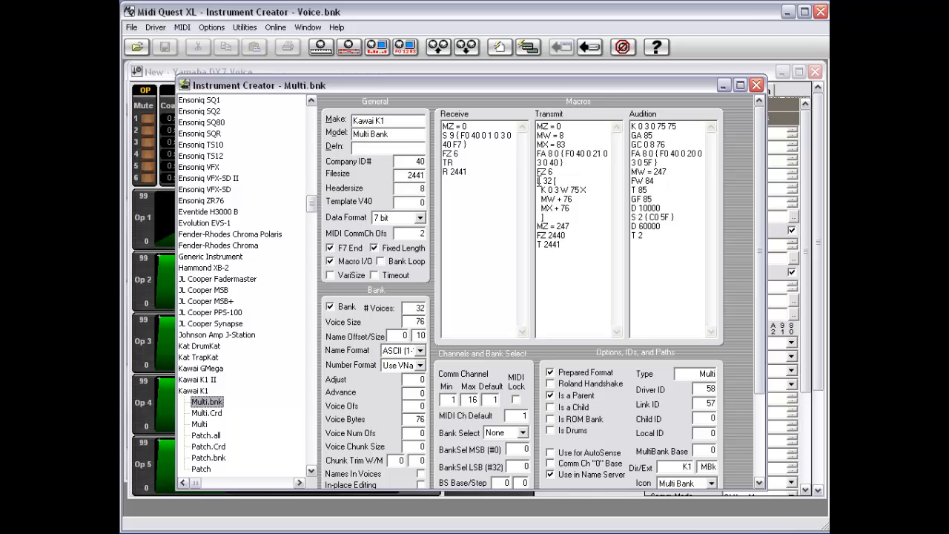
pyautogui.click(539, 181)
pyautogui.press('Right')
pyautogui.press('Right')
pyautogui.press('Right')
pyautogui.click(560, 182)
pyautogui.press('Right')
pyautogui.press('Right')
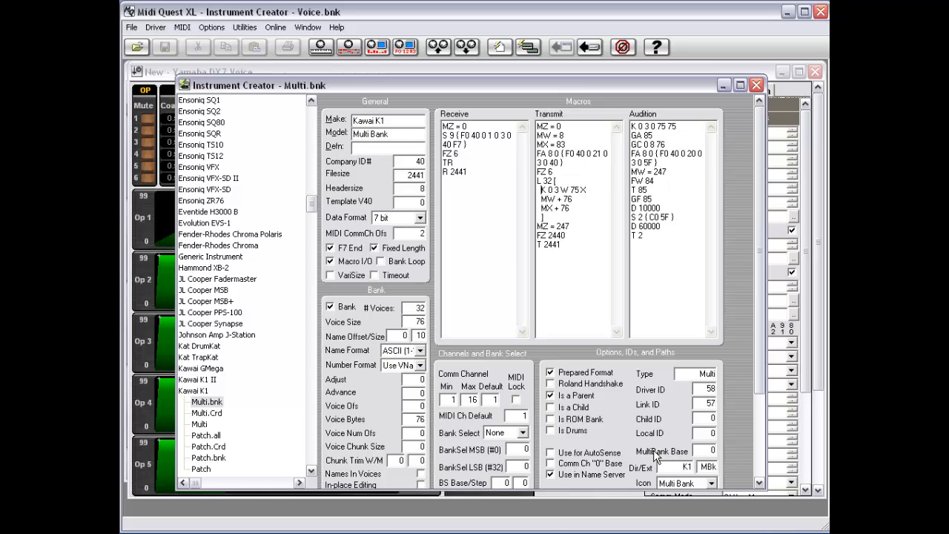
pyautogui.press('Down')
pyautogui.press('Up')
pyautogui.press('Right')
pyautogui.press('Right')
pyautogui.press('Right')
pyautogui.click(574, 137)
pyautogui.click(541, 190)
pyautogui.press('Right')
pyautogui.press('Right')
pyautogui.press('Right')
pyautogui.press('Left')
pyautogui.press('Left')
pyautogui.press('Left')
pyautogui.press('Left')
pyautogui.press('End')
pyautogui.press('Up')
pyautogui.press('Down')
# - Minimize Instrument Creator, check LFO Delay, and close the DX7 Voice editor without saving
pyautogui.click(723, 86)
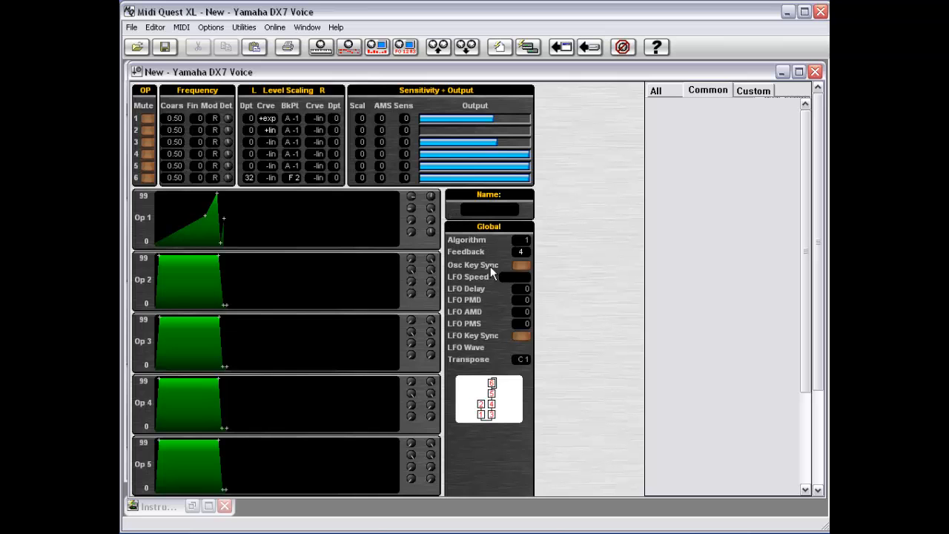
pyautogui.click(526, 291)
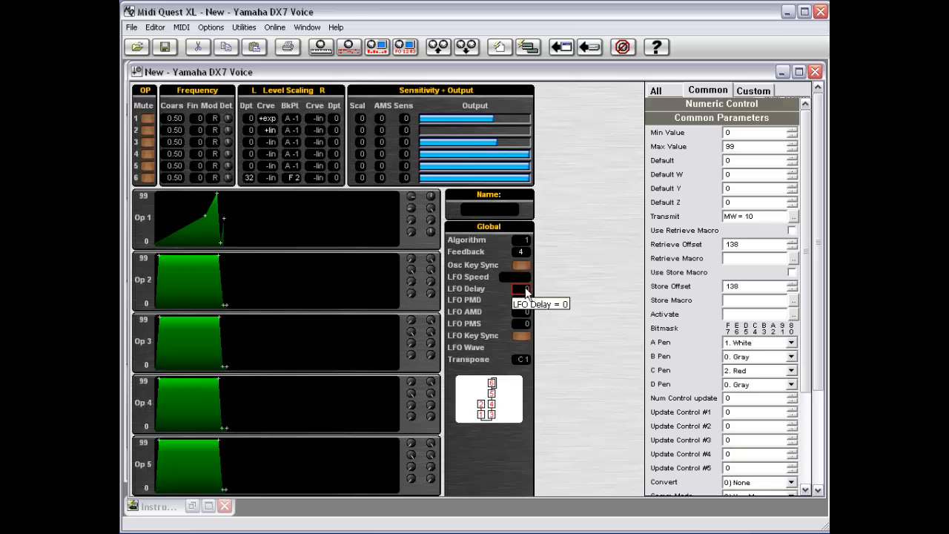
pyautogui.doubleClick(137, 71)
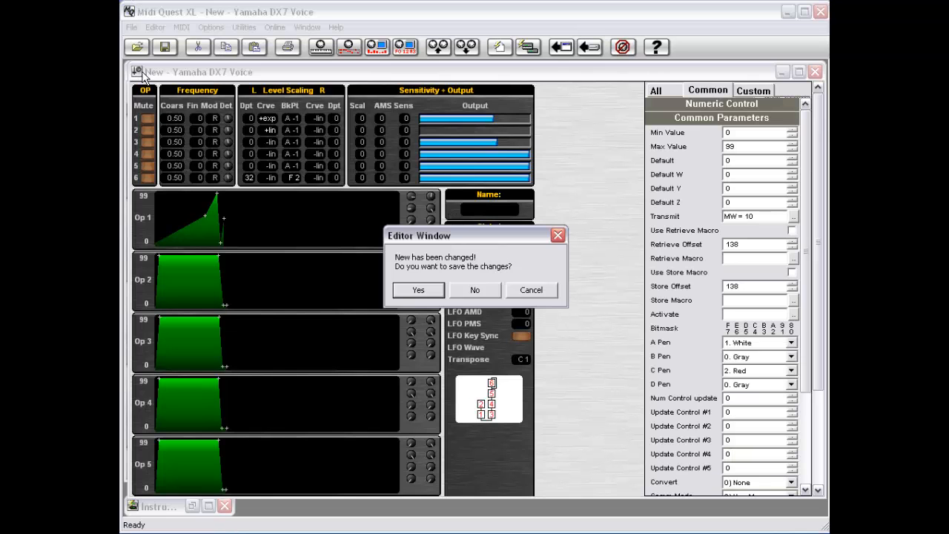
pyautogui.click(477, 297)
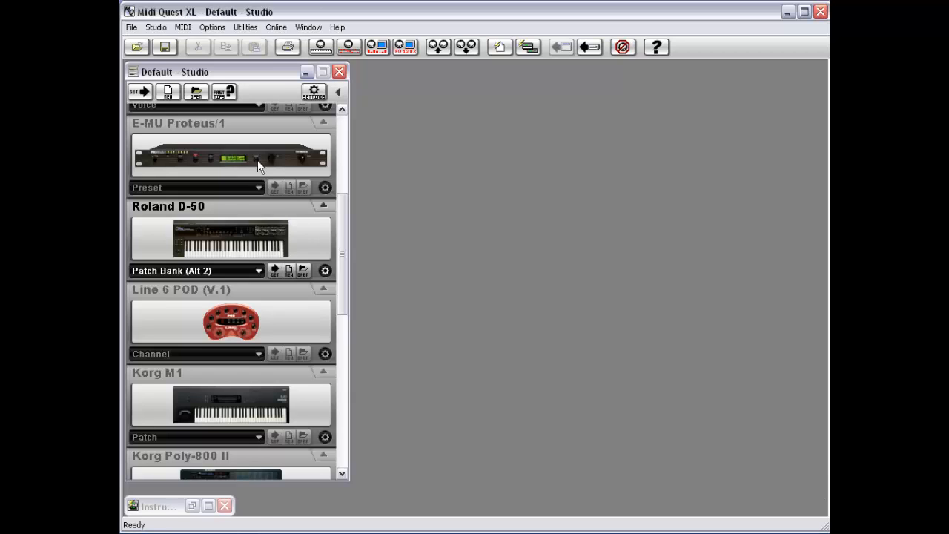
# - Create a new Yamaha Motif ES6 voice editor from the Studio list
pyautogui.moveTo(345, 255); pyautogui.dragTo(378, 139)
pyautogui.click(220, 293)
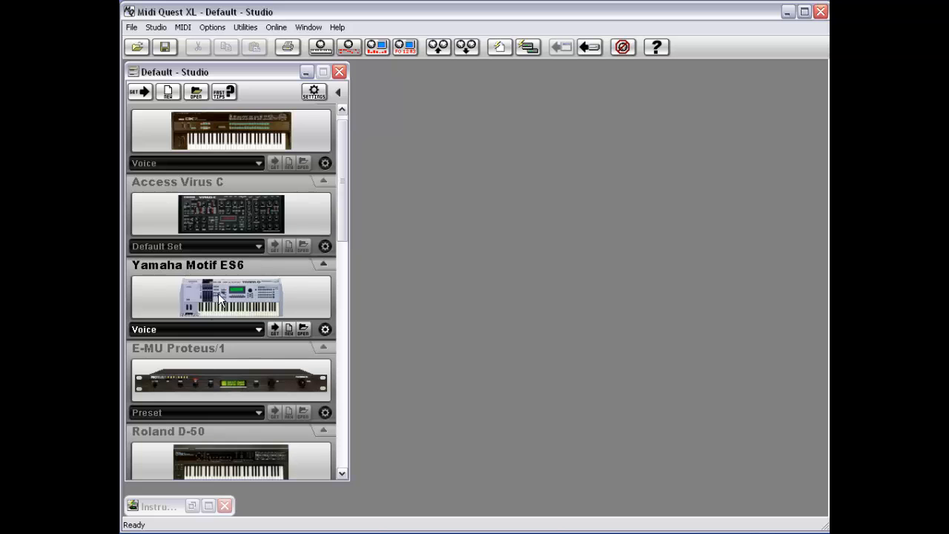
pyautogui.click(287, 329)
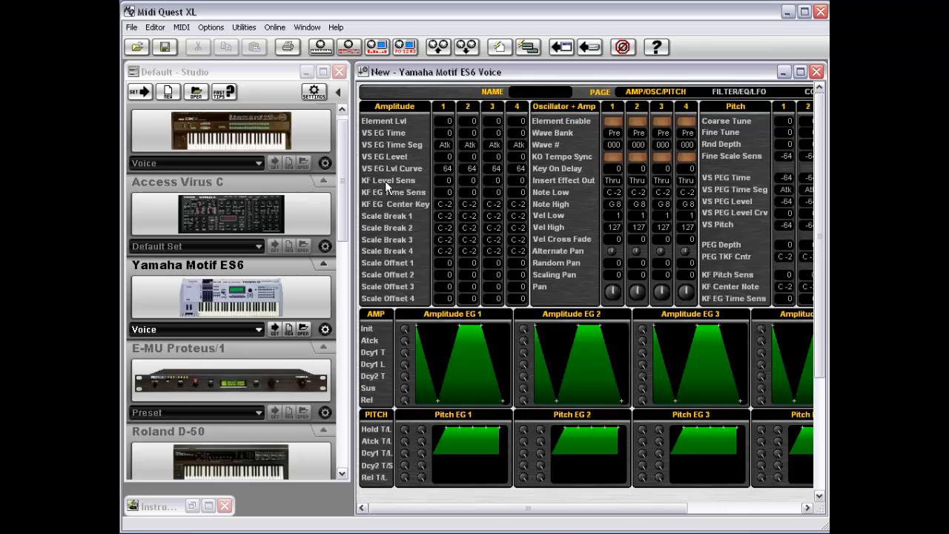
# - Turn on Panel Edit, then move and widen the editor to show all four element columns
pyautogui.rightClick(435, 498)
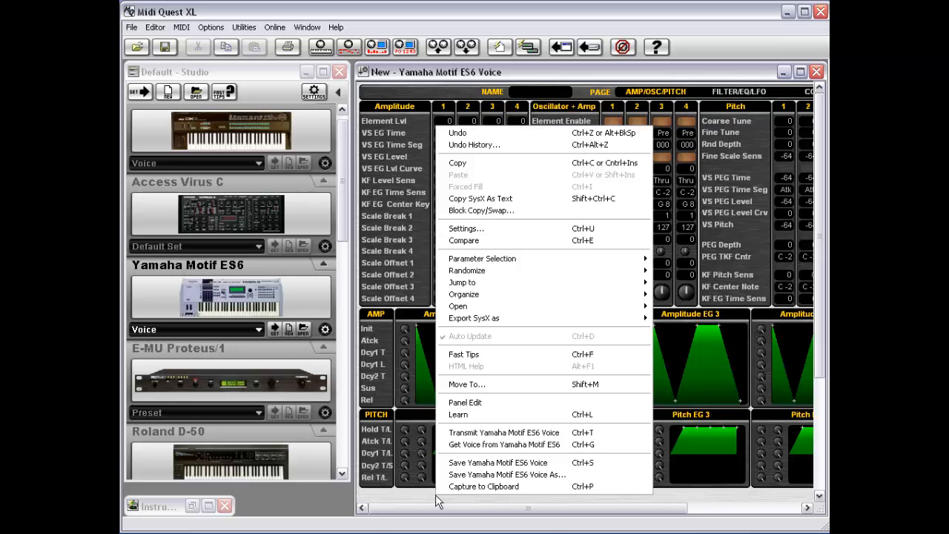
pyautogui.click(472, 404)
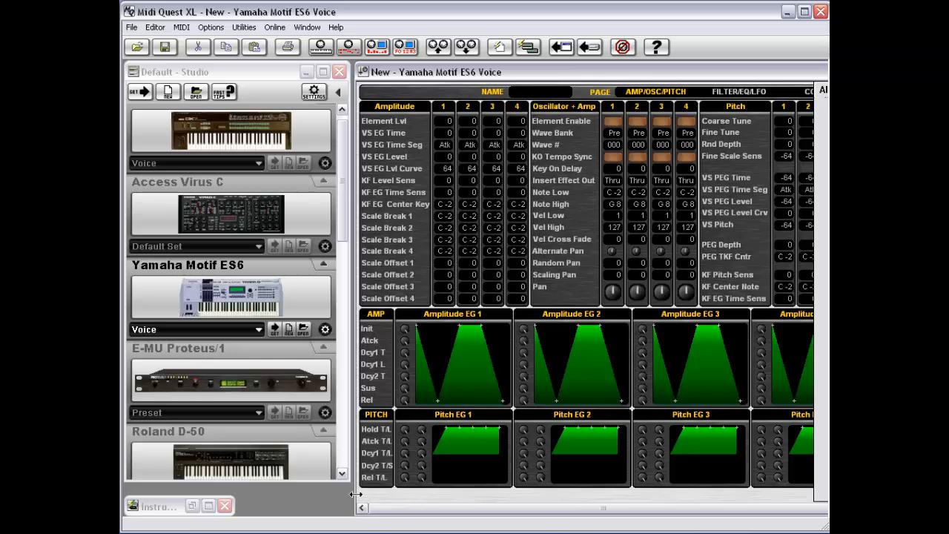
pyautogui.moveTo(515, 79); pyautogui.dragTo(347, 77)
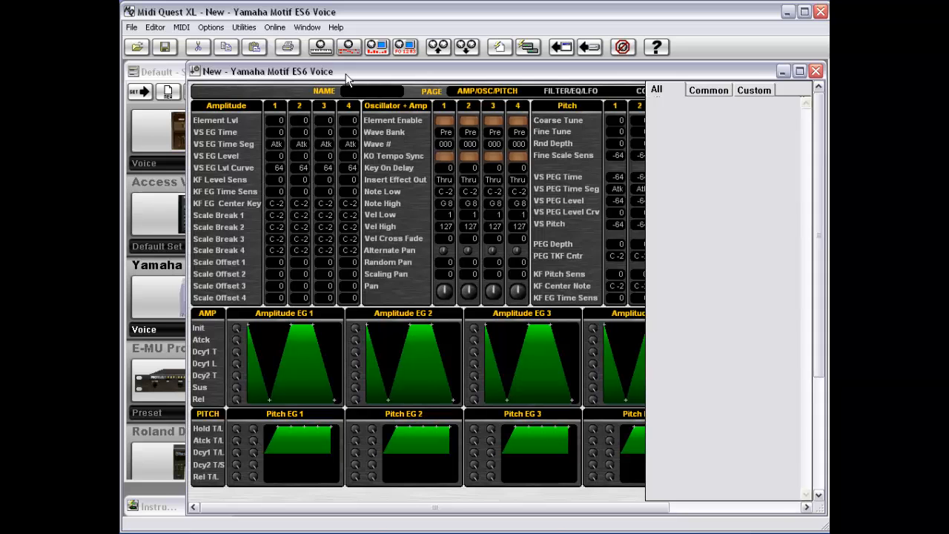
pyautogui.moveTo(181, 327); pyautogui.dragTo(124, 323)
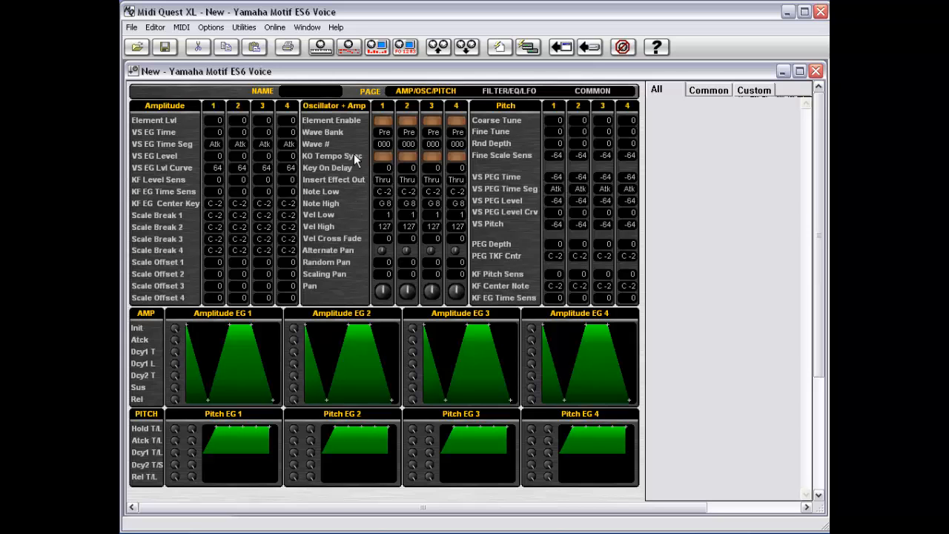
# - Inspect the common parameters of the Element Lvl controls for parts 1–4, then part 1 VS EG Time
pyautogui.click(220, 118)
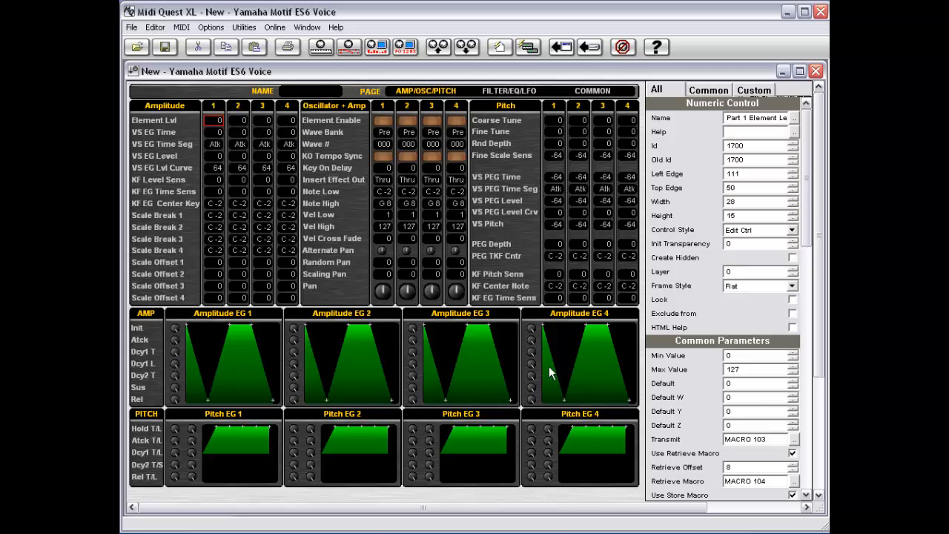
pyautogui.click(701, 89)
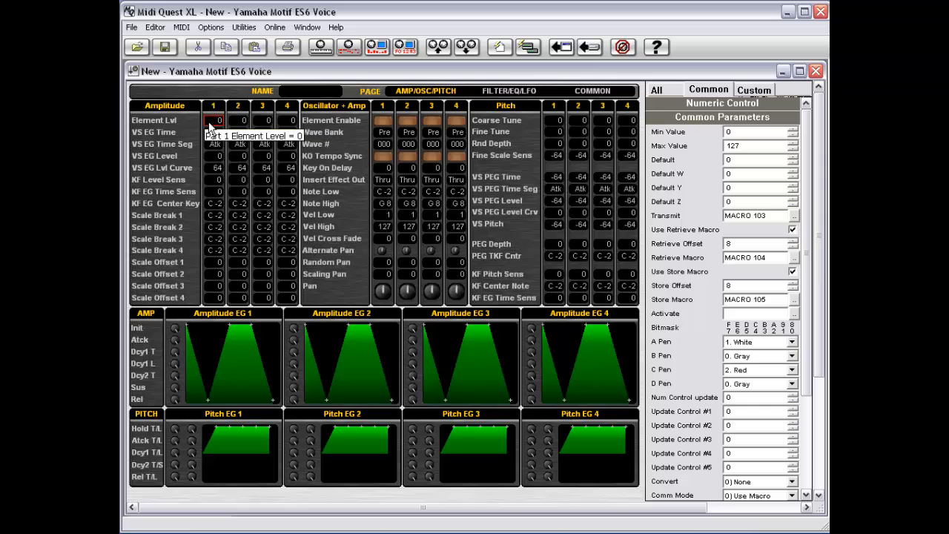
pyautogui.click(239, 123)
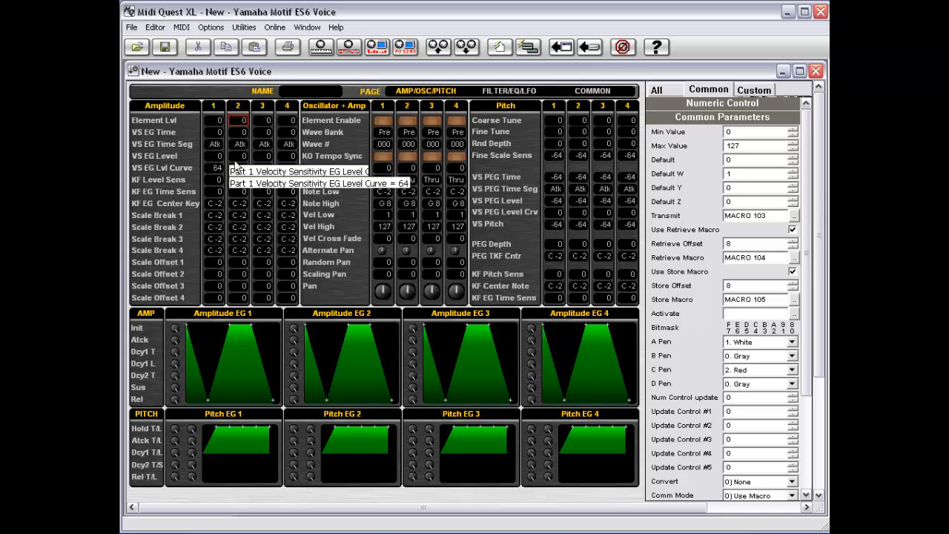
pyautogui.click(263, 121)
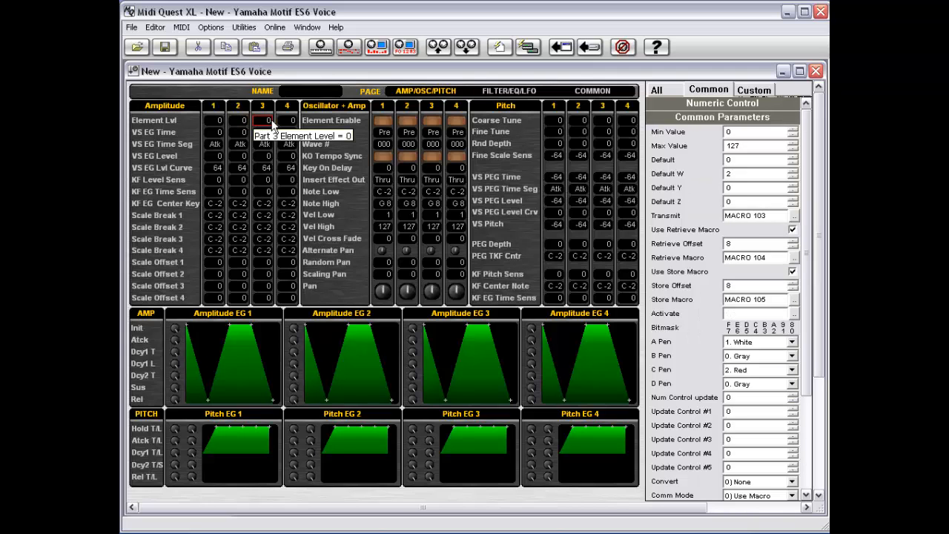
pyautogui.click(288, 122)
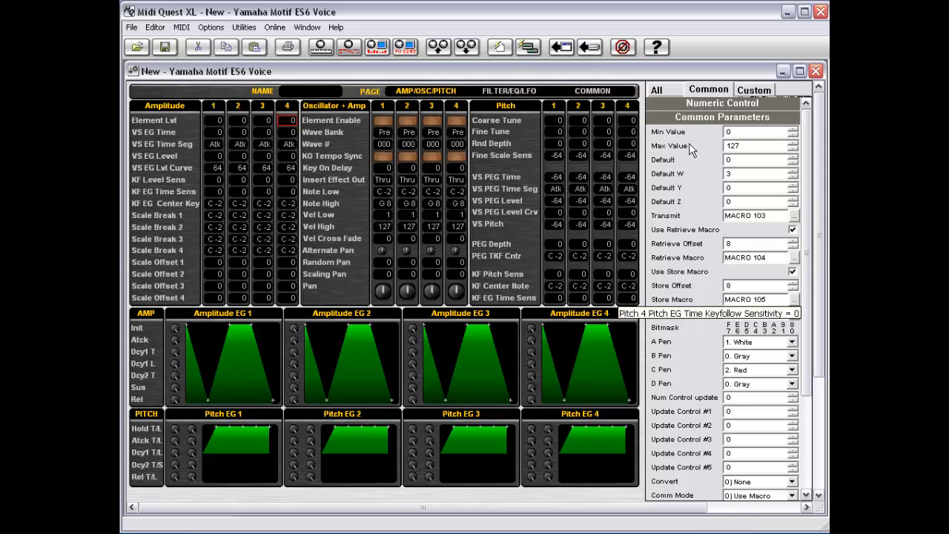
pyautogui.click(217, 131)
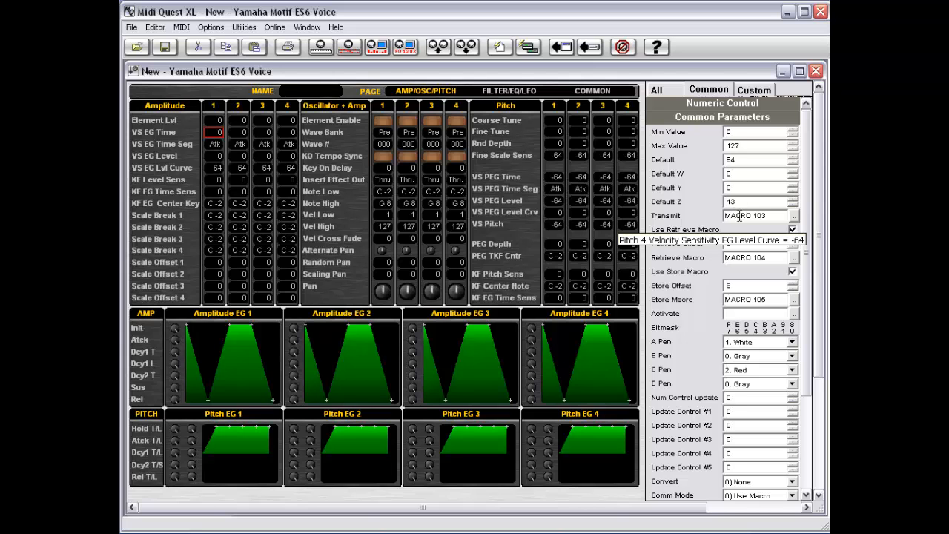
# - Set VS EG Time's Retrieve Macro to MACRO 104 and Store Macro to MACRO 105
pyautogui.click(740, 261)
pyautogui.click(772, 300)
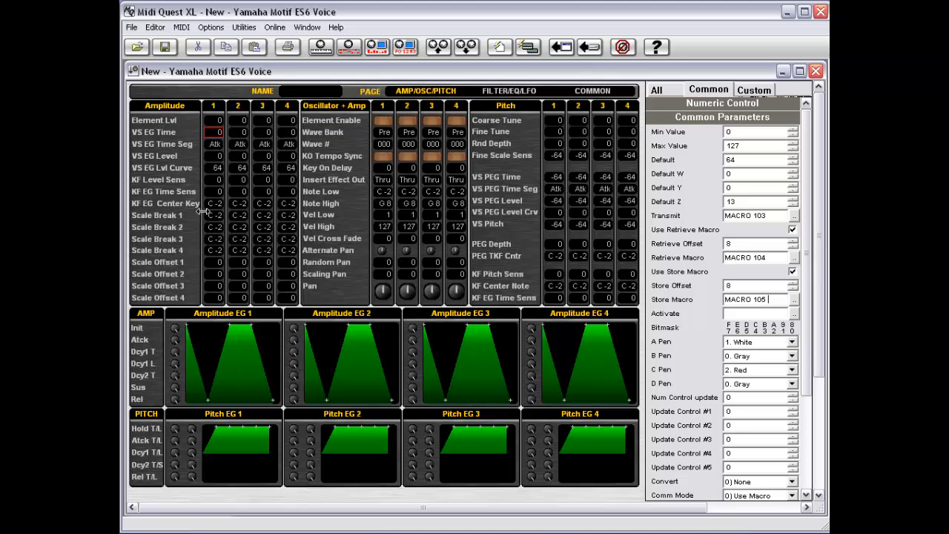
pyautogui.click(767, 257)
pyautogui.click(795, 258)
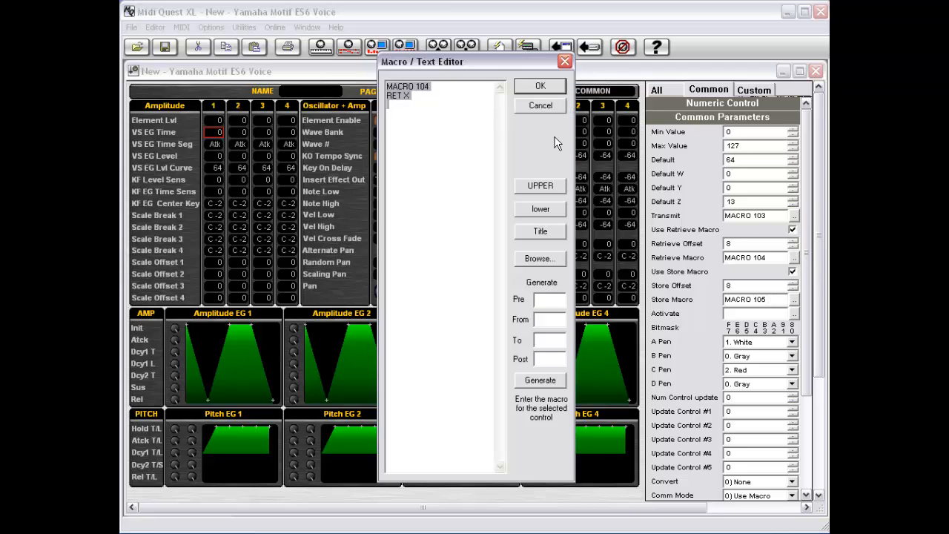
pyautogui.click(540, 107)
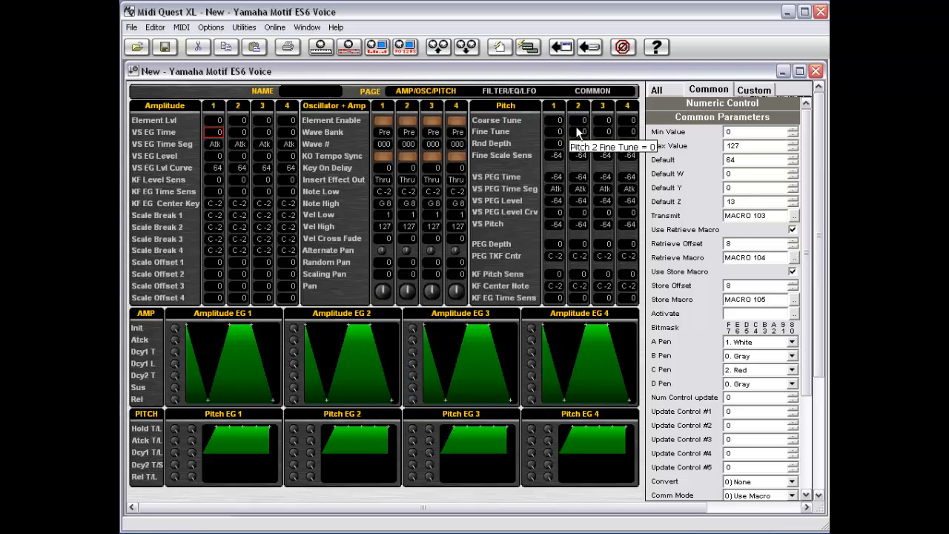
# - Open and close the panel's global parameters, then bring up the panel context menu again
pyautogui.rightClick(353, 183)
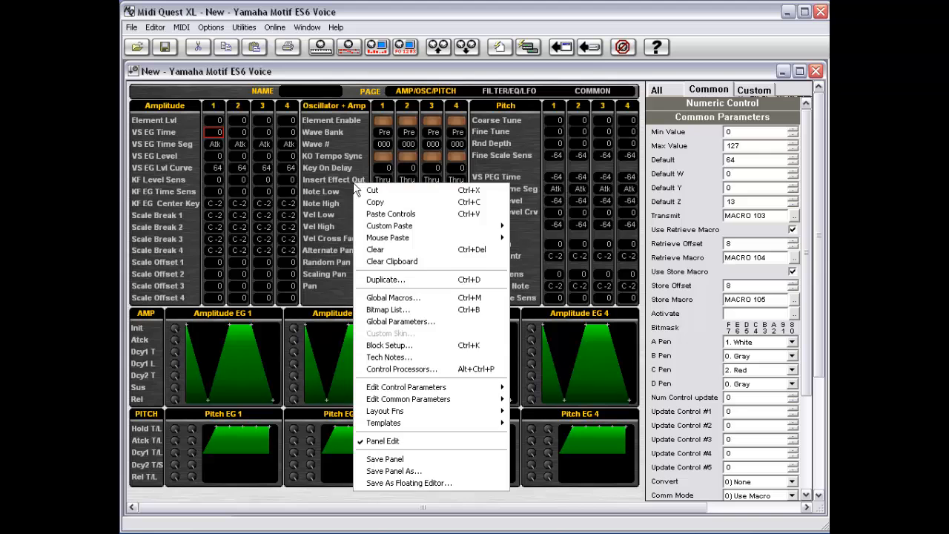
pyautogui.click(394, 323)
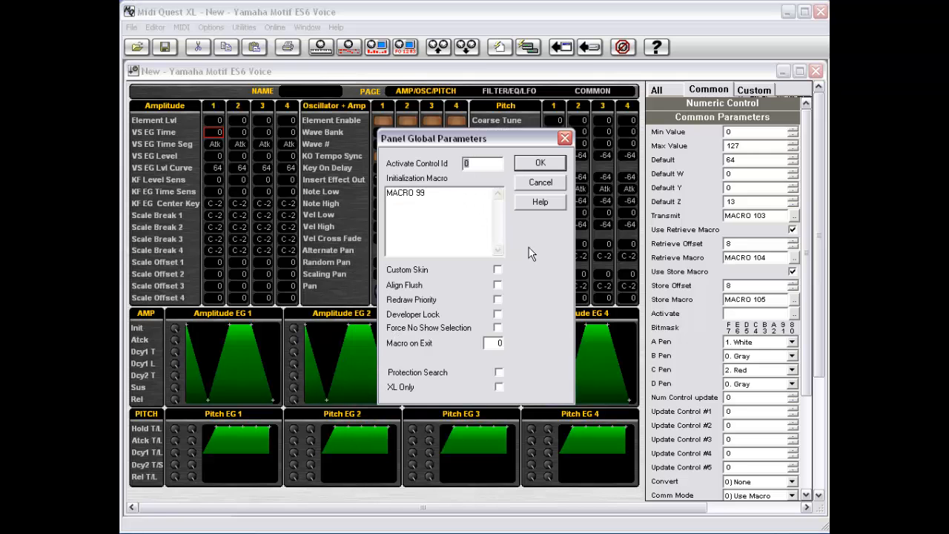
pyautogui.click(543, 184)
pyautogui.rightClick(498, 187)
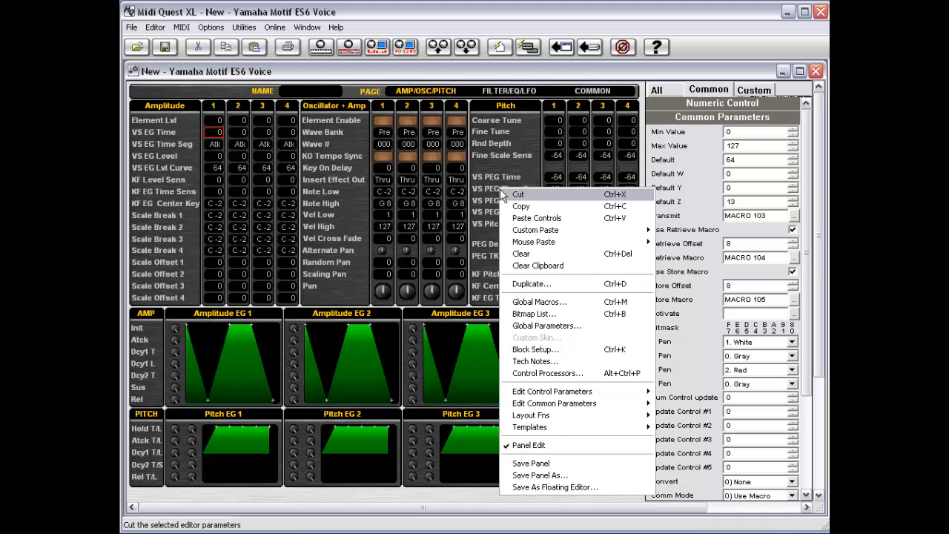
# - Open the Global Macro Editor and view the code of Macro 104 and Macro 83
pyautogui.click(552, 311)
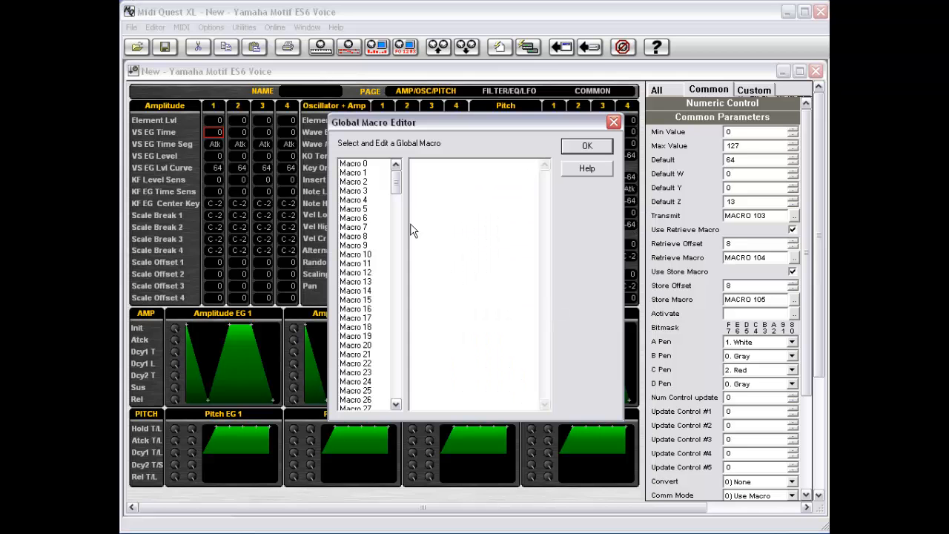
pyautogui.moveTo(396, 182); pyautogui.dragTo(397, 263)
pyautogui.click(375, 293)
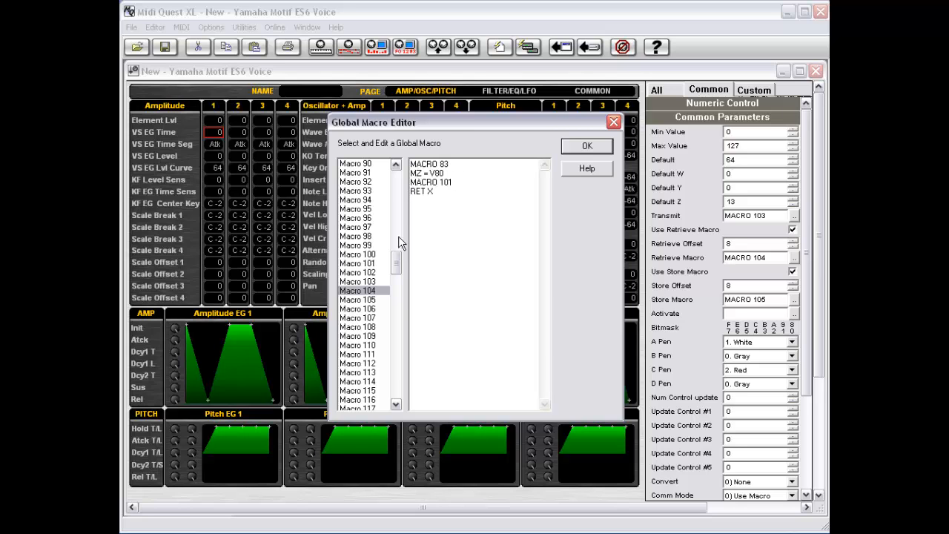
pyautogui.moveTo(400, 264); pyautogui.dragTo(398, 250)
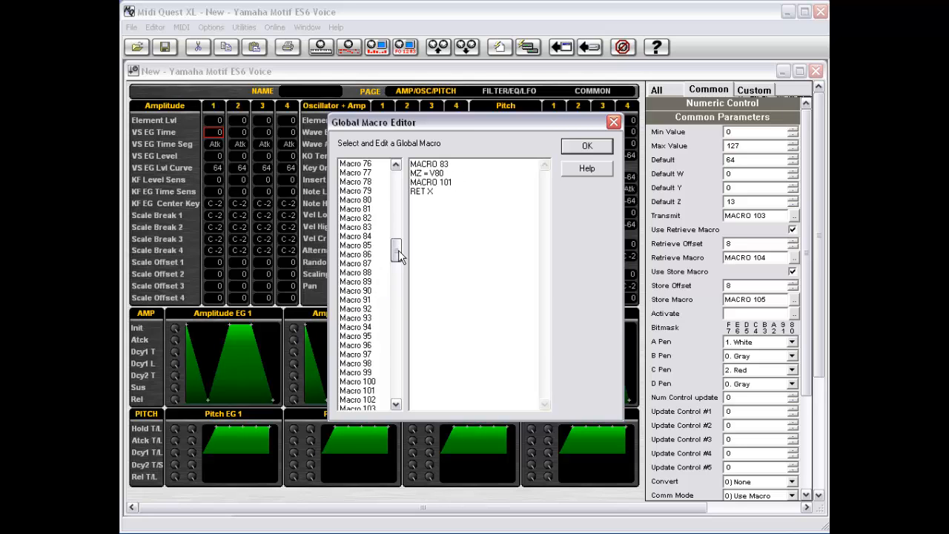
pyautogui.click(370, 227)
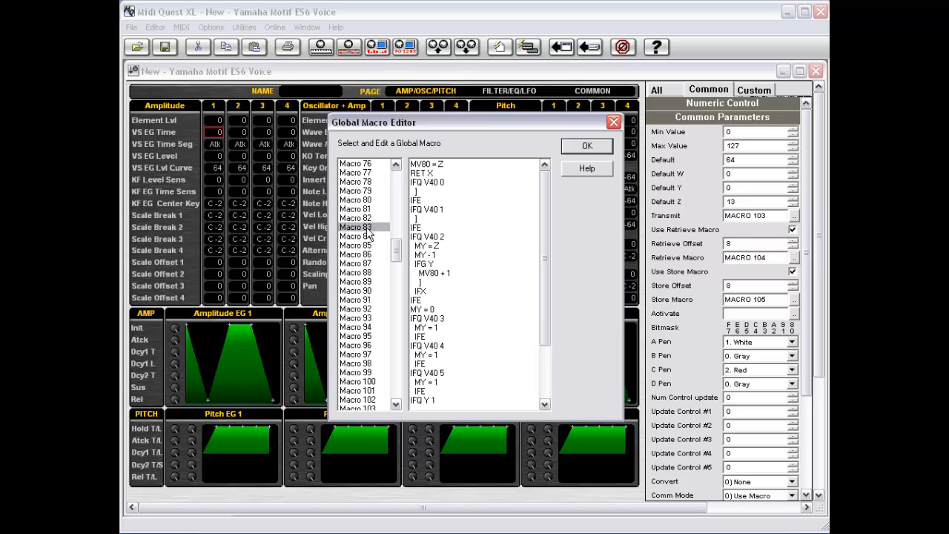
# - Browse the macro list from Macro 0 through Macros 13, 16 and 48, ending on Macro 46
pyautogui.moveTo(542, 199); pyautogui.dragTo(545, 312)
pyautogui.moveTo(545, 264); pyautogui.dragTo(535, 199)
pyautogui.moveTo(548, 215)
pyautogui.mouseDown()
pyautogui.moveTo(545, 237)
pyautogui.moveTo(546, 214)
pyautogui.mouseUp()
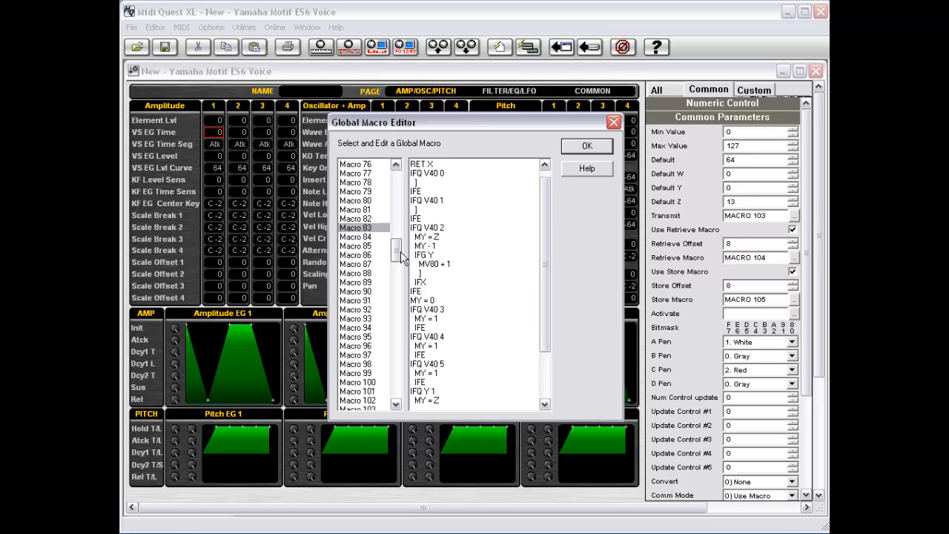
pyautogui.moveTo(401, 252); pyautogui.dragTo(398, 177)
pyautogui.click(355, 165)
pyautogui.press('Down')
pyautogui.press('Down')
pyautogui.press('Down')
pyautogui.press('Down')
pyautogui.press('Down')
pyautogui.press('Down')
pyautogui.press('Down')
pyautogui.press('Down')
pyautogui.press('Down')
pyautogui.press('Down')
pyautogui.press('Down')
pyautogui.press('Down')
pyautogui.press('Down')
pyautogui.press('Down')
pyautogui.press('Up')
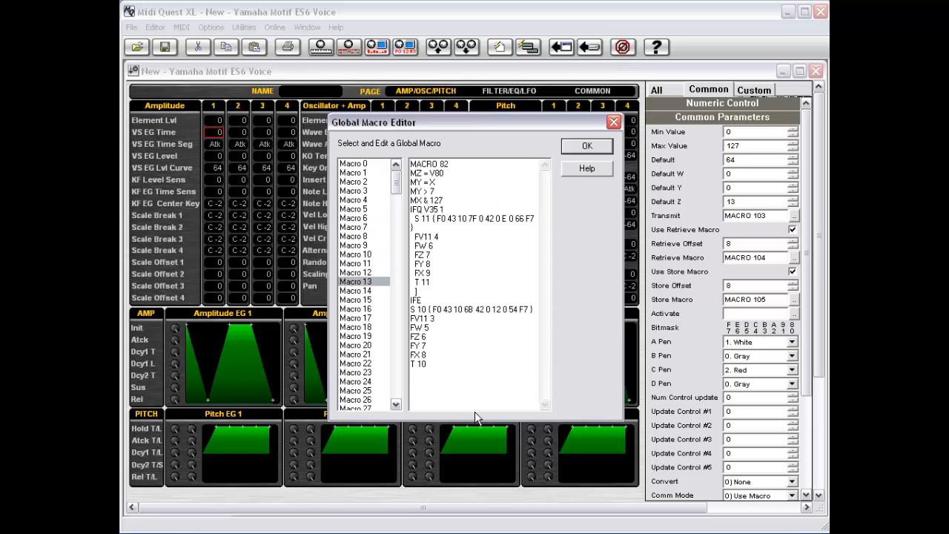
pyautogui.press('Down')
pyautogui.press('Down')
pyautogui.press('Down')
pyautogui.press('Down')
pyautogui.press('Down')
pyautogui.press('Down')
pyautogui.press('Down')
pyautogui.press('Down')
pyautogui.press('Down')
pyautogui.press('Down')
pyautogui.press('Down')
pyautogui.press('Down')
pyautogui.press('Down')
pyautogui.press('Down')
pyautogui.press('Down')
pyautogui.press('Down')
pyautogui.press('Down')
pyautogui.press('Down')
pyautogui.press('Down')
pyautogui.press('Down')
pyautogui.press('Down')
pyautogui.press('Down')
pyautogui.press('Down')
pyautogui.press('Down')
pyautogui.press('Down')
pyautogui.press('Down')
pyautogui.press('Down')
pyautogui.press('Down')
pyautogui.press('Down')
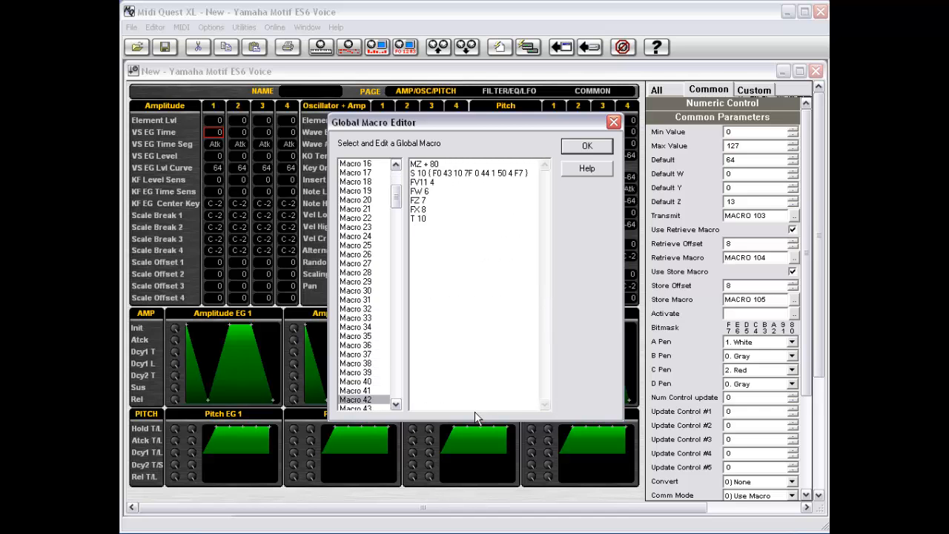
pyautogui.press('Down')
pyautogui.press('Down')
pyautogui.press('Down')
pyautogui.press('Down')
pyautogui.press('Down')
pyautogui.press('Down')
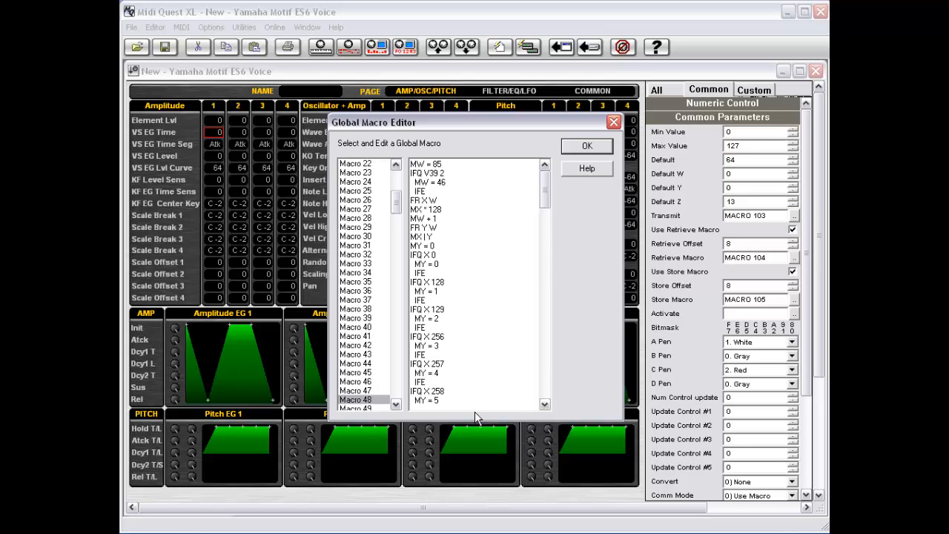
pyautogui.press('Down')
pyautogui.press('Up')
pyautogui.press('Up')
pyautogui.press('Up')
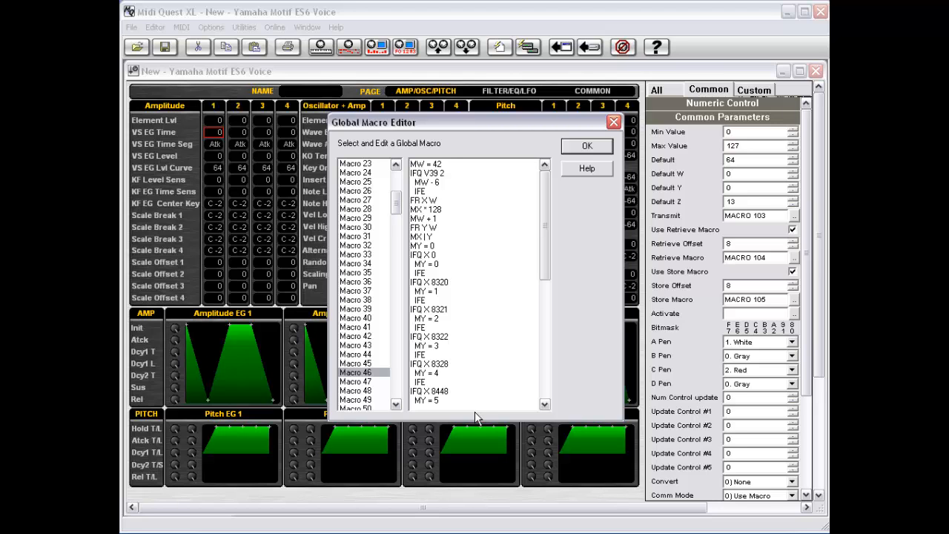
# - Close the Global Macro Editor and Motif ES6 editor, then open a new Access Virus C Single editor
pyautogui.click(588, 147)
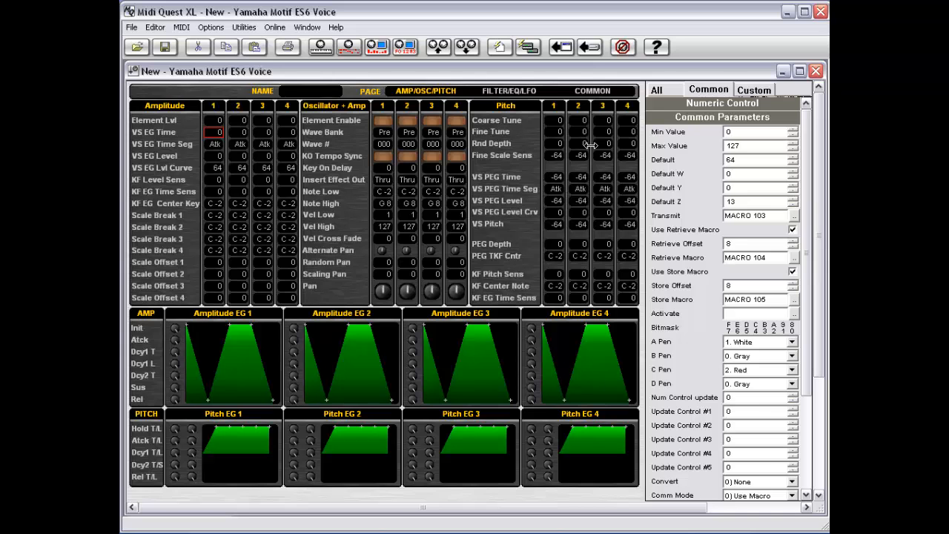
pyautogui.doubleClick(133, 71)
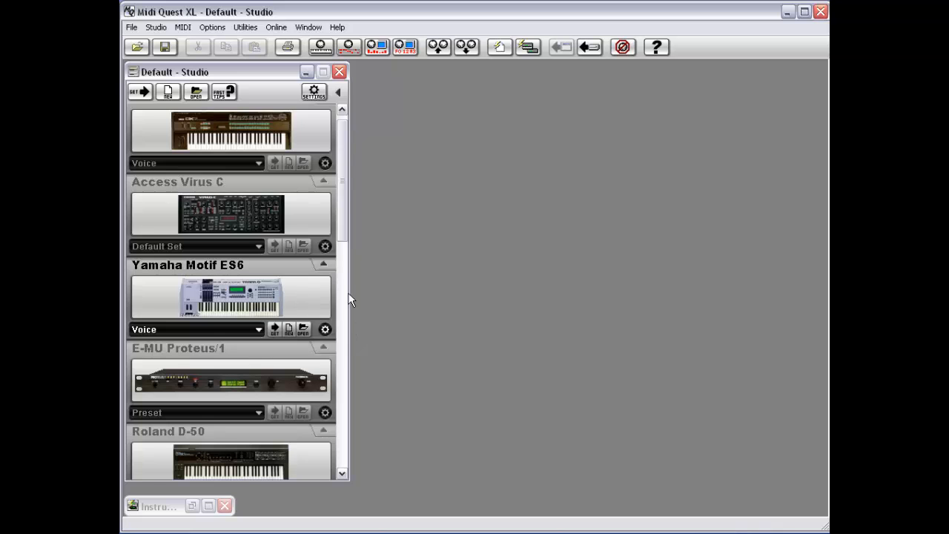
pyautogui.click(193, 226)
pyautogui.click(199, 247)
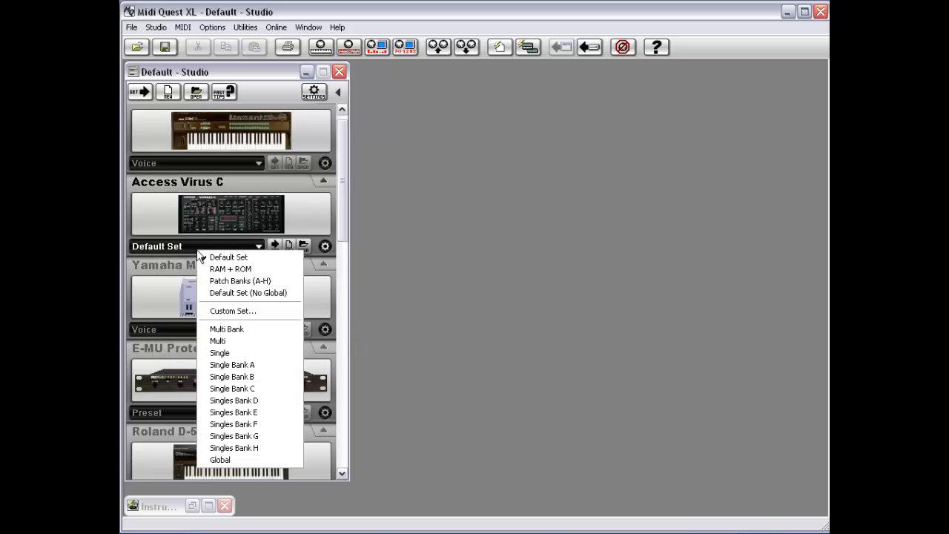
pyautogui.click(240, 351)
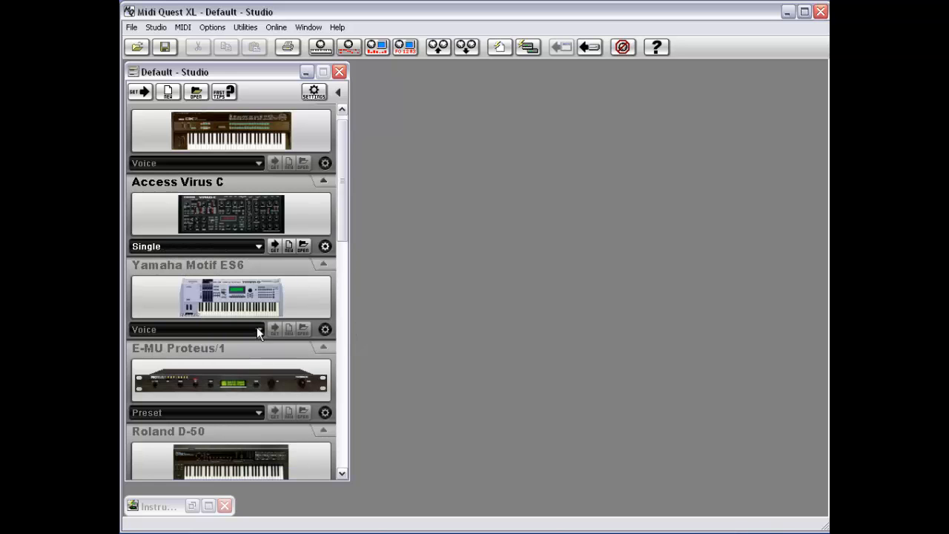
pyautogui.click(290, 245)
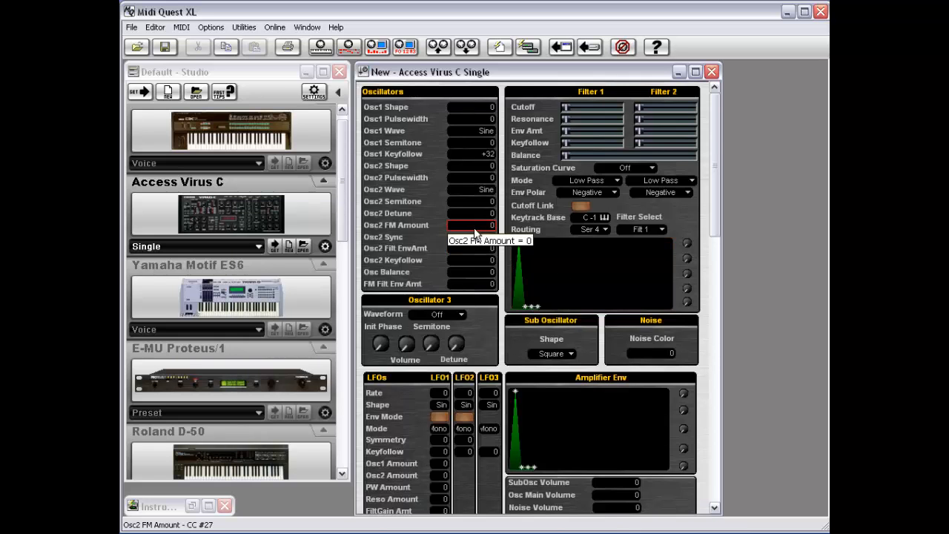
# - Enable panel editing in the Virus editor and view Osc1 Wave's common parameters
pyautogui.rightClick(400, 212)
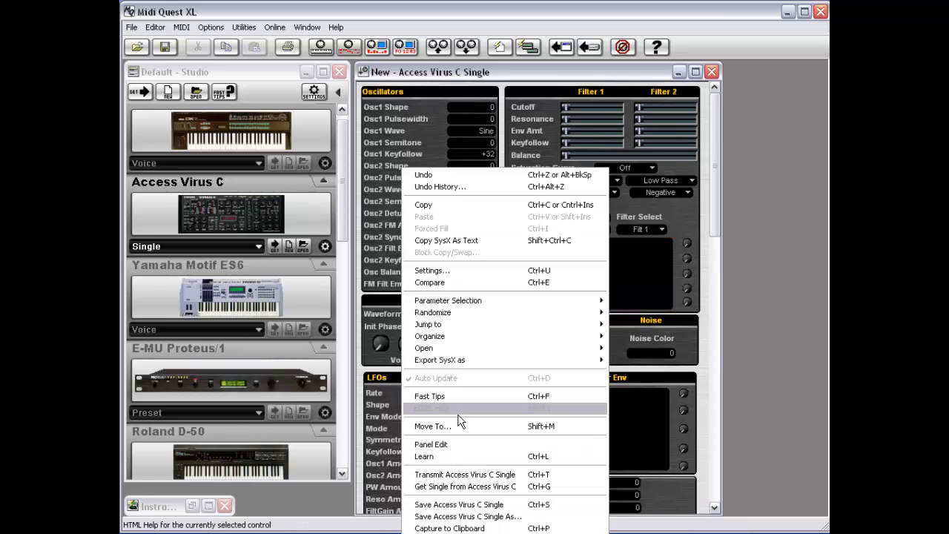
pyautogui.click(456, 444)
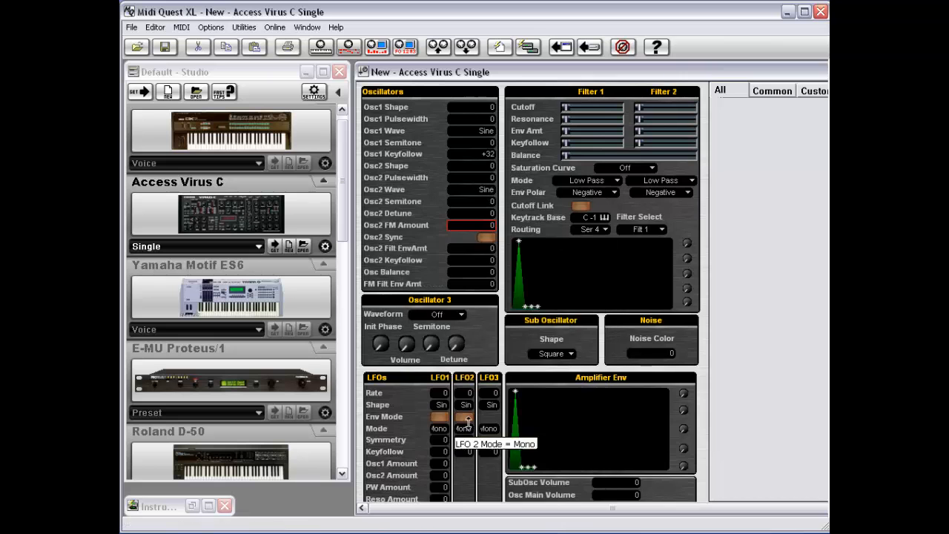
pyautogui.moveTo(535, 73); pyautogui.dragTo(452, 73)
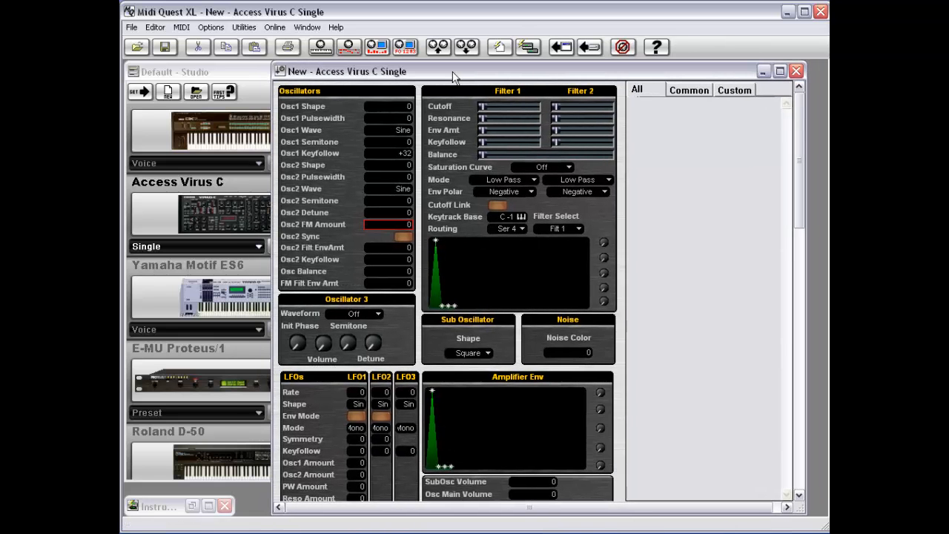
pyautogui.click(401, 131)
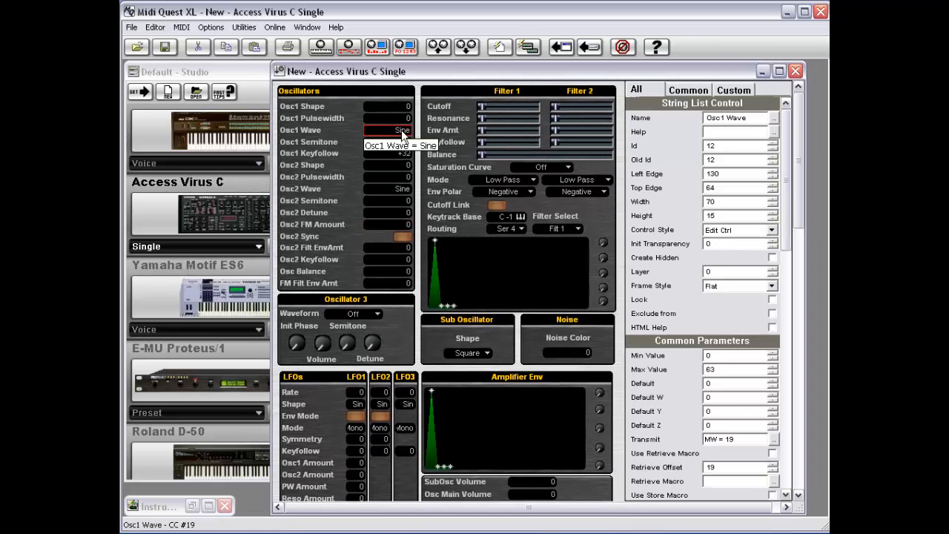
pyautogui.click(706, 93)
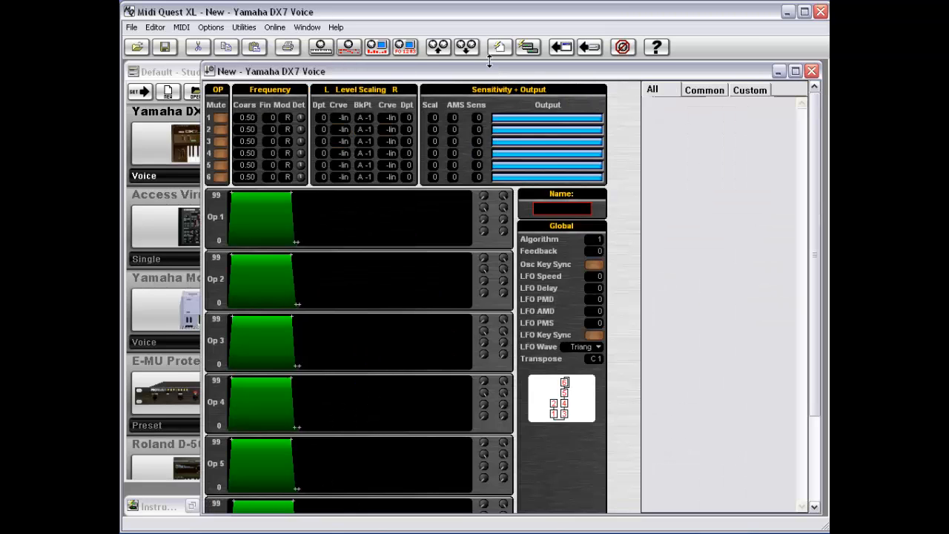
# - Select the Operator 1 Output bar and show its Common properties
pyautogui.click(541, 119)
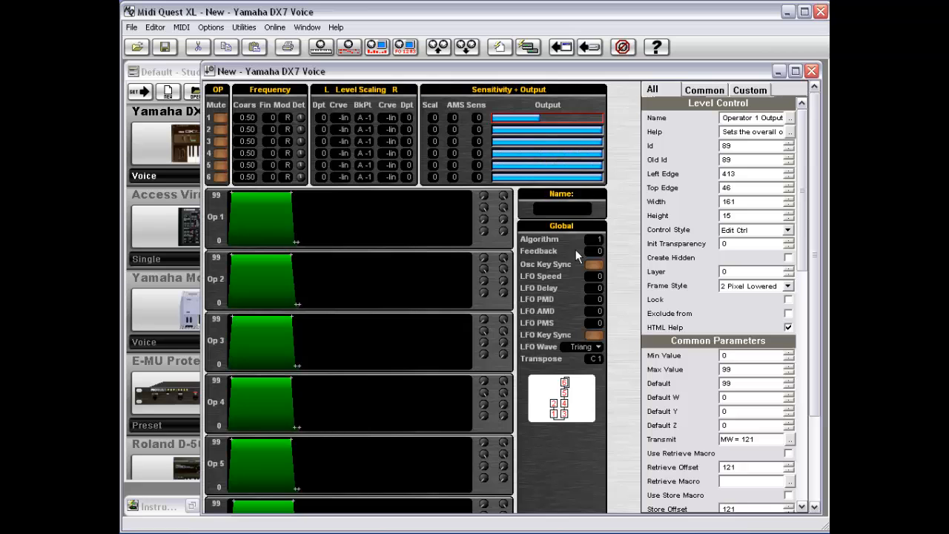
pyautogui.click(716, 90)
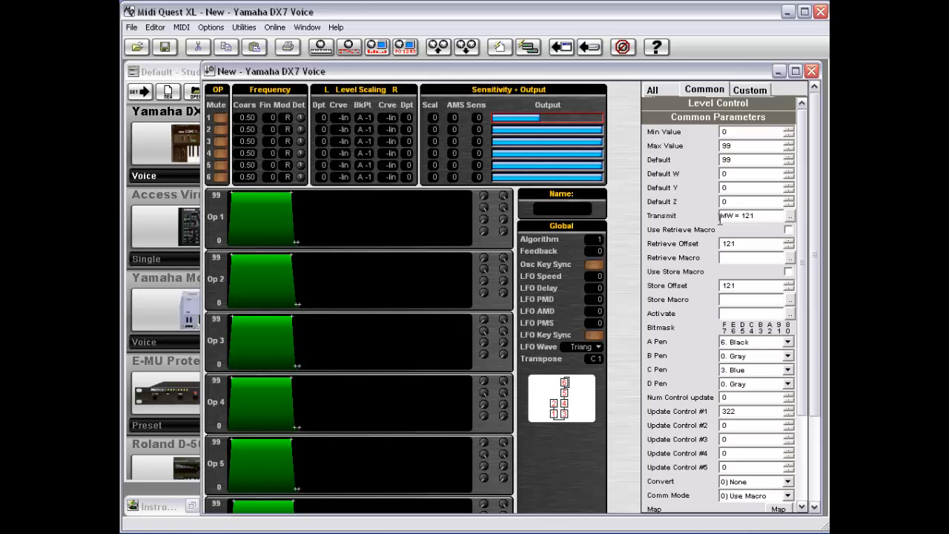
# - Enable retrieve and store macros and name the retrieve macro 'macro 5 ret x'
pyautogui.click(788, 230)
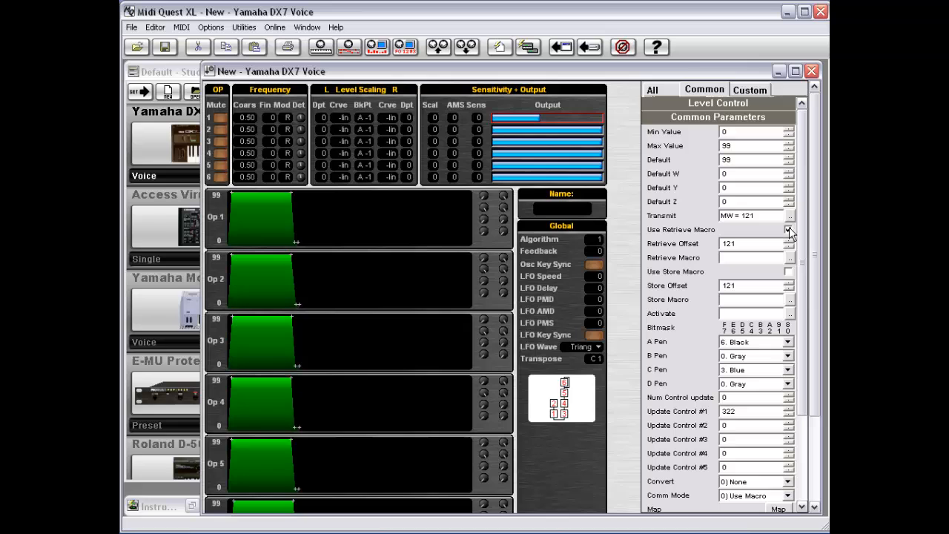
pyautogui.click(789, 273)
pyautogui.click(737, 258)
pyautogui.click(788, 272)
pyautogui.write('macro 5 ret x')
# - Set Default W to 121, the store macro to 'macro 6', and both offsets to 0
pyautogui.click(708, 176)
pyautogui.write('121')
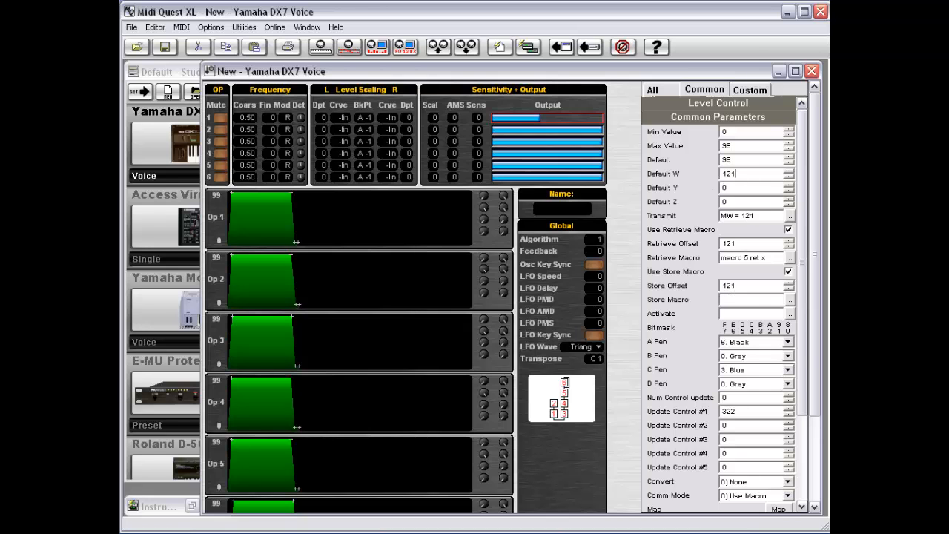
pyautogui.click(741, 296)
pyautogui.write('o 6')
pyautogui.hotkey('shift', 'Tab')
pyautogui.write('0')
pyautogui.moveTo(752, 246); pyautogui.dragTo(628, 246)
pyautogui.write('0')
# - In the Global Macro Editor, write Macro 5 as two lines: FR X W, then RET X
pyautogui.rightClick(624, 260)
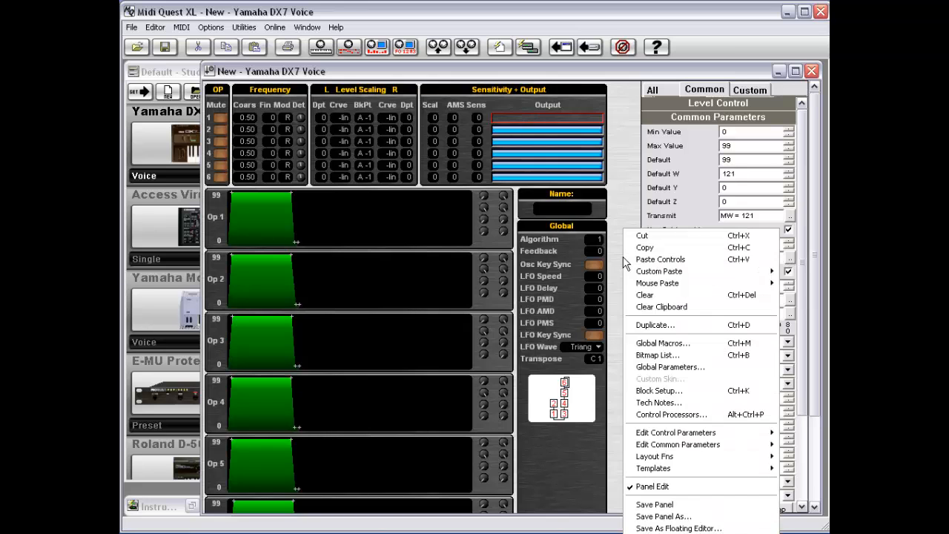
pyautogui.click(642, 343)
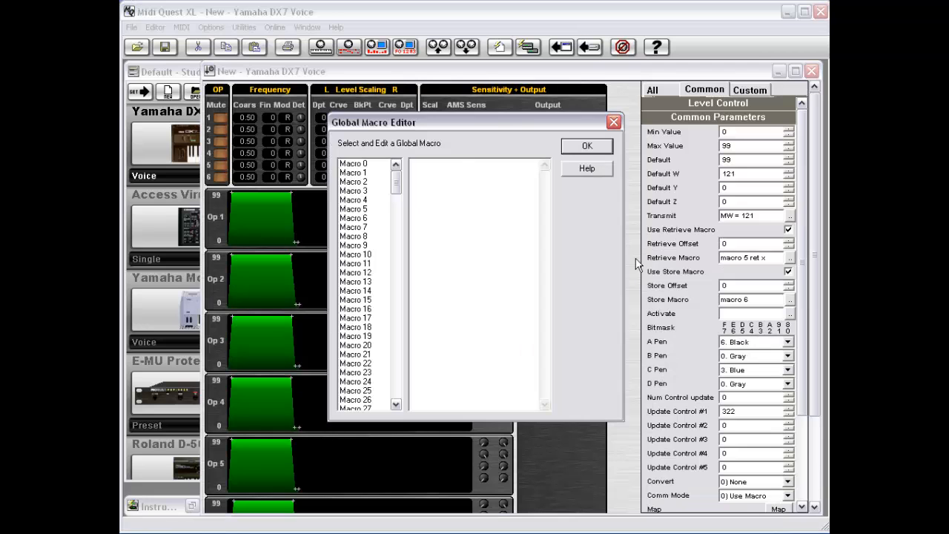
pyautogui.click(364, 211)
pyautogui.write('FR')
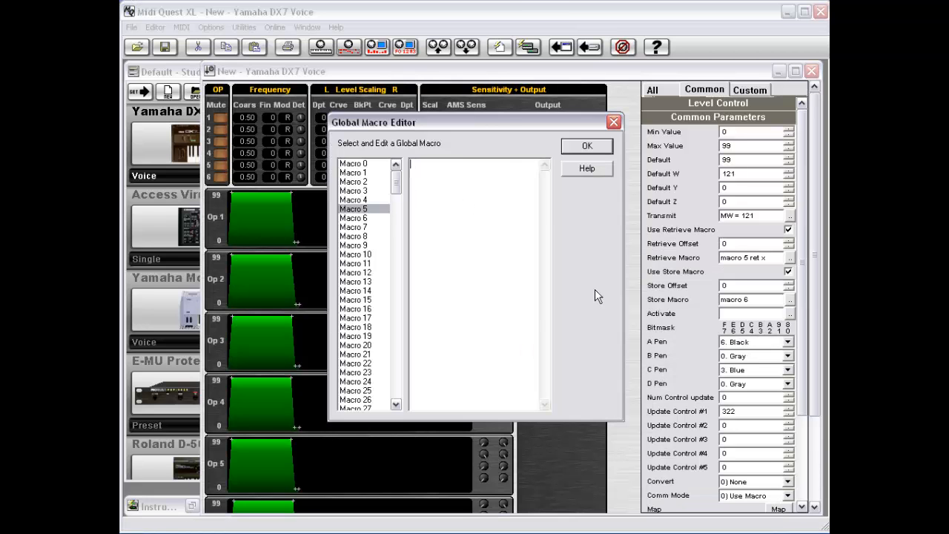
pyautogui.write(' X')
pyautogui.write(' W')
pyautogui.press('Return')
pyautogui.write('RET X')
# - Begin Macro 6 with the line FS X W
pyautogui.click(361, 218)
pyautogui.click(447, 168)
pyautogui.write('FS ')
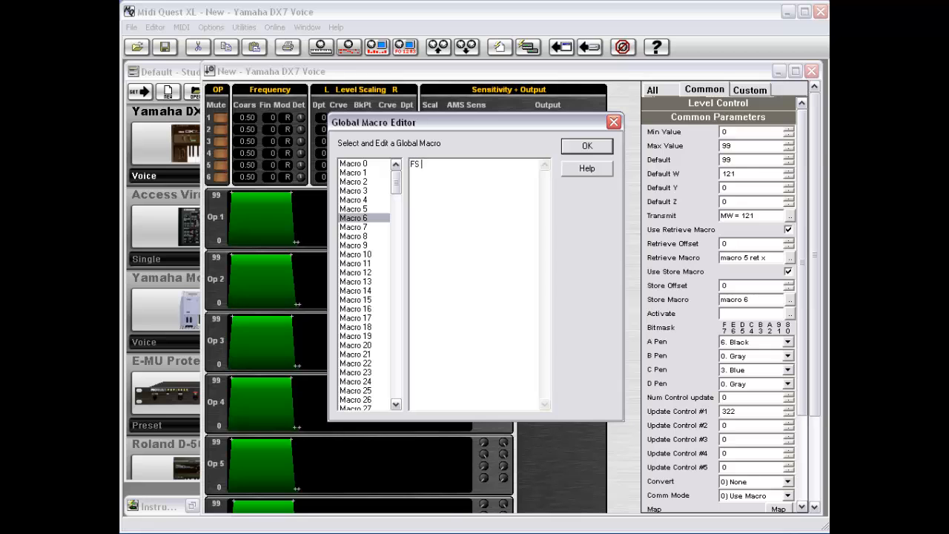
pyautogui.write('X W')
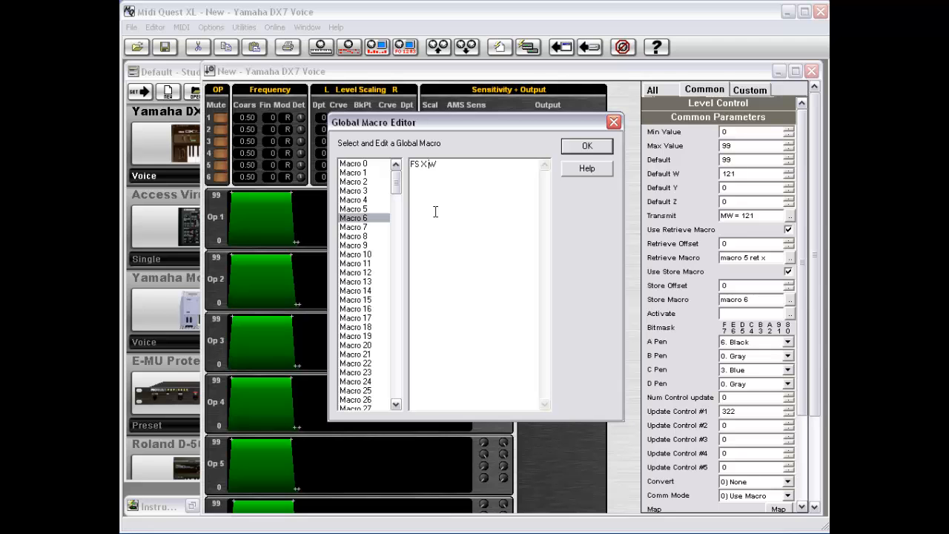
# - Close the Global Macro Editor and lower Operator 1's Output level from 99 to 62
pyautogui.click(586, 147)
pyautogui.moveTo(573, 116)
pyautogui.mouseDown()
pyautogui.moveTo(537, 115)
pyautogui.moveTo(586, 118)
pyautogui.moveTo(540, 118)
pyautogui.moveTo(579, 124)
pyautogui.moveTo(563, 125)
pyautogui.mouseUp()
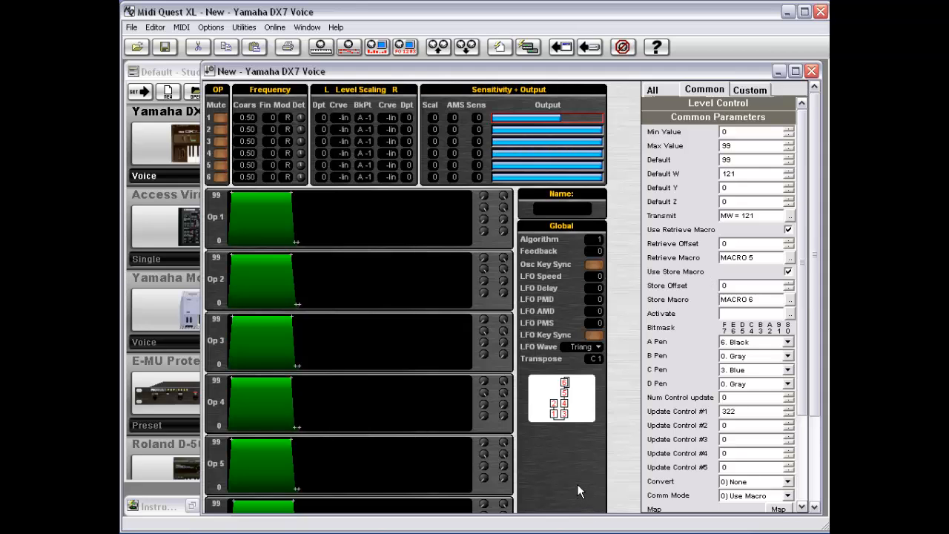
# - Widen the DX7 voice editor, add a blank button control, and select the six Output bars
pyautogui.moveTo(203, 369); pyautogui.dragTo(126, 369)
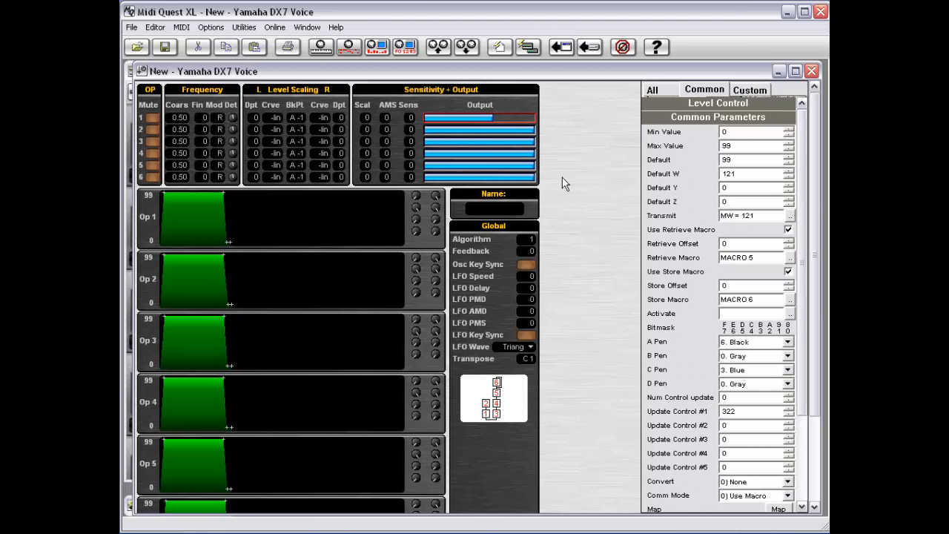
pyautogui.rightClick(555, 191)
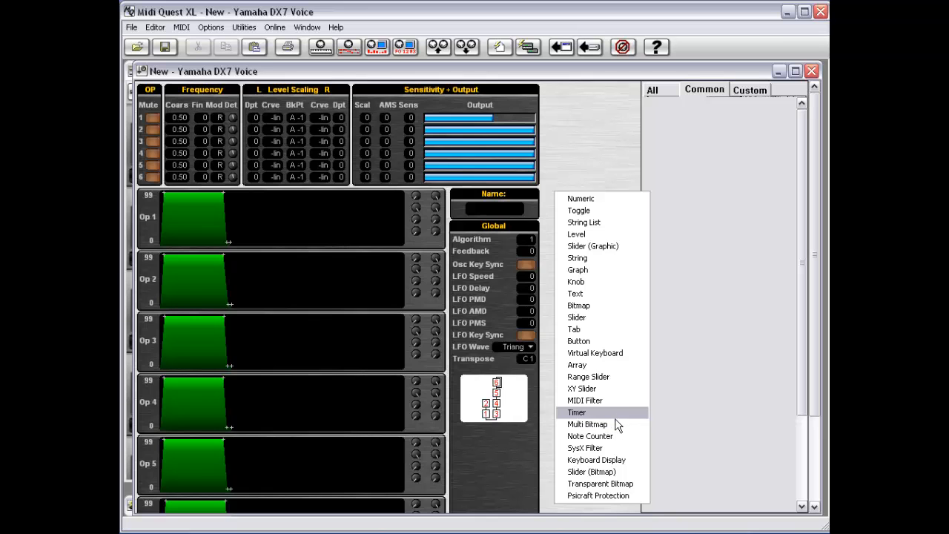
pyautogui.click(606, 343)
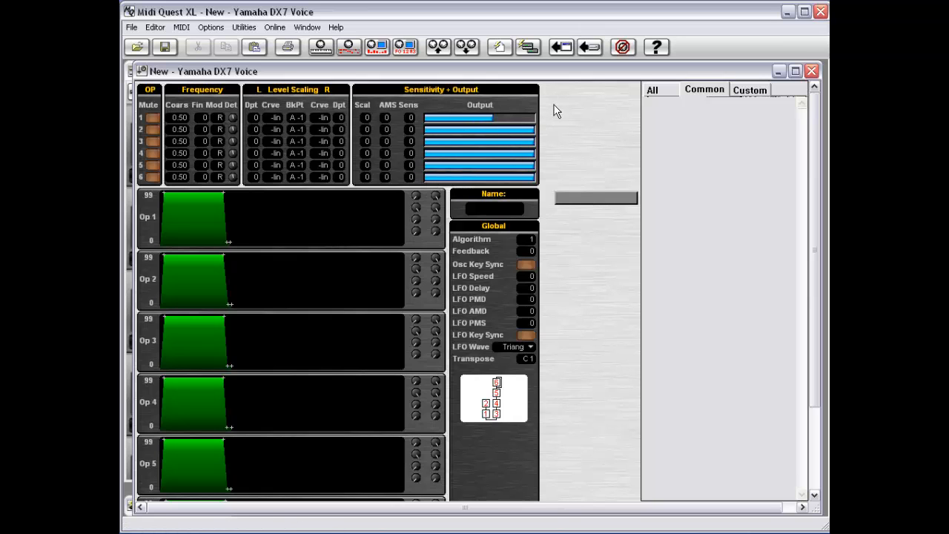
pyautogui.moveTo(495, 104); pyautogui.dragTo(416, 179)
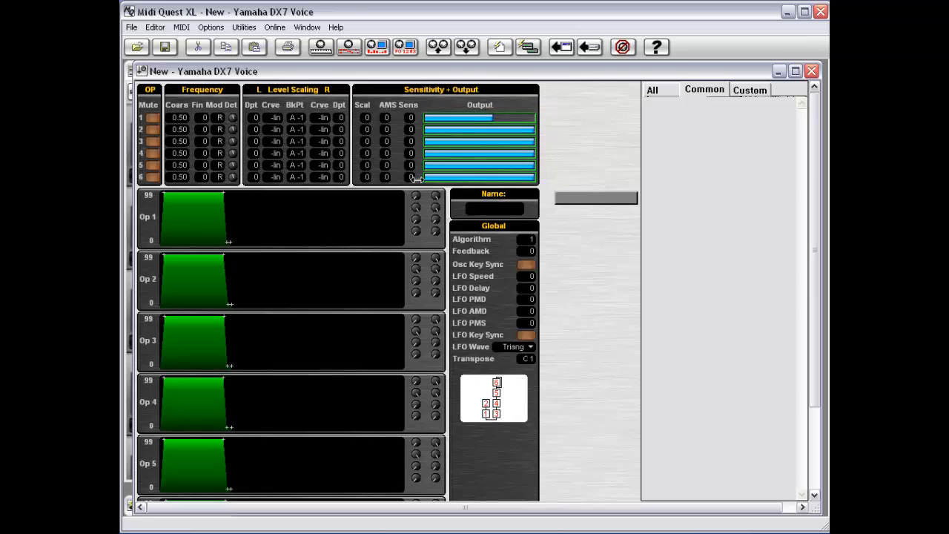
# - Put the six selected operator Output bars on layer 2, then select the grey button
pyautogui.rightClick(556, 147)
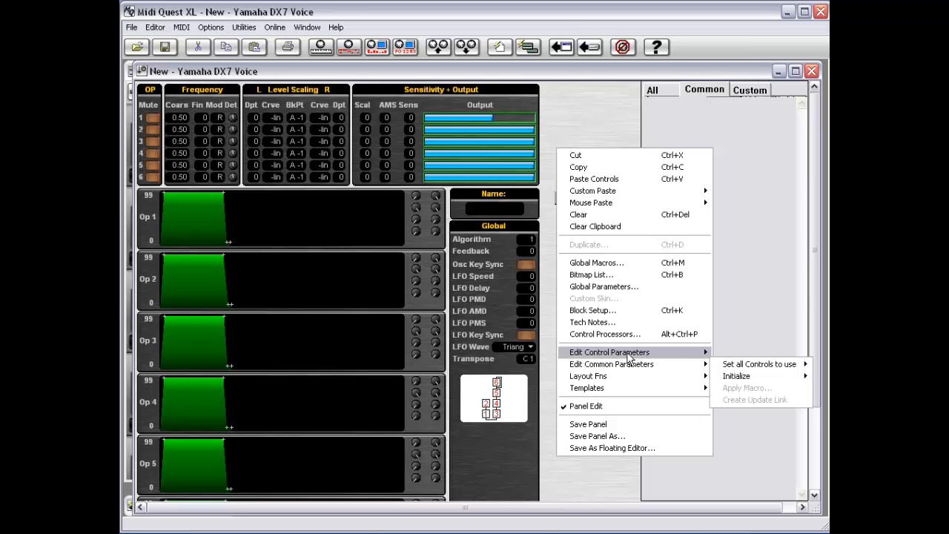
pyautogui.moveTo(629, 355)
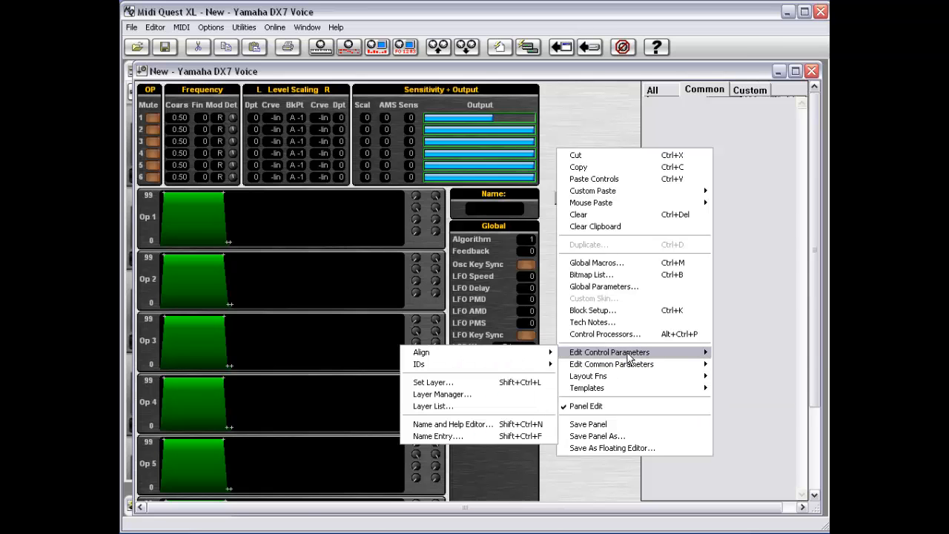
pyautogui.click(507, 384)
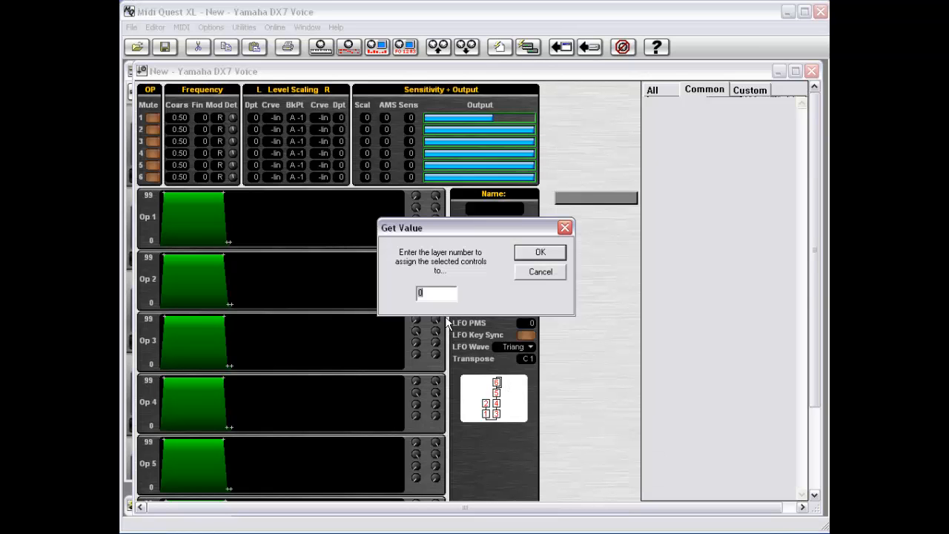
pyautogui.write('2')
pyautogui.click(545, 252)
pyautogui.moveTo(547, 180); pyautogui.dragTo(618, 221)
# - Cut the grey button and add a numeric control in its place
pyautogui.rightClick(591, 218)
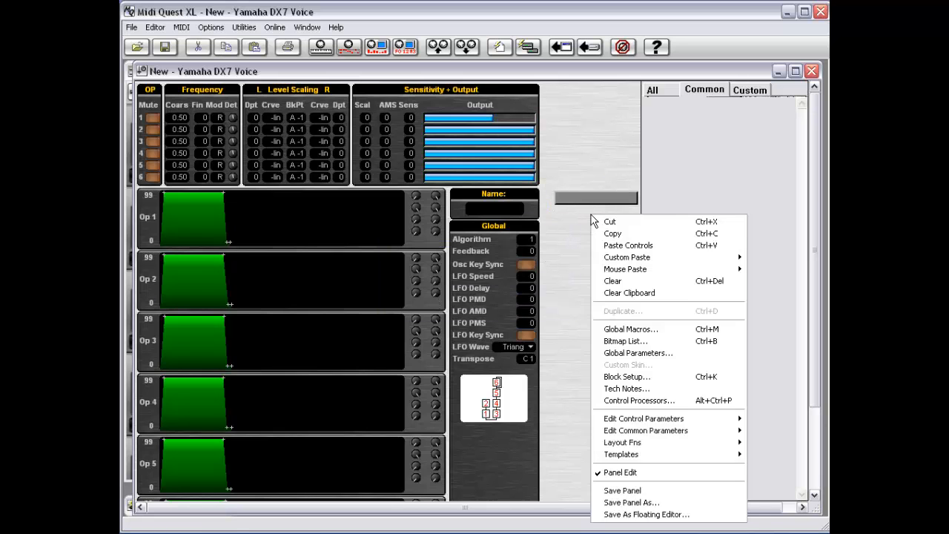
pyautogui.click(607, 219)
pyautogui.rightClick(558, 191)
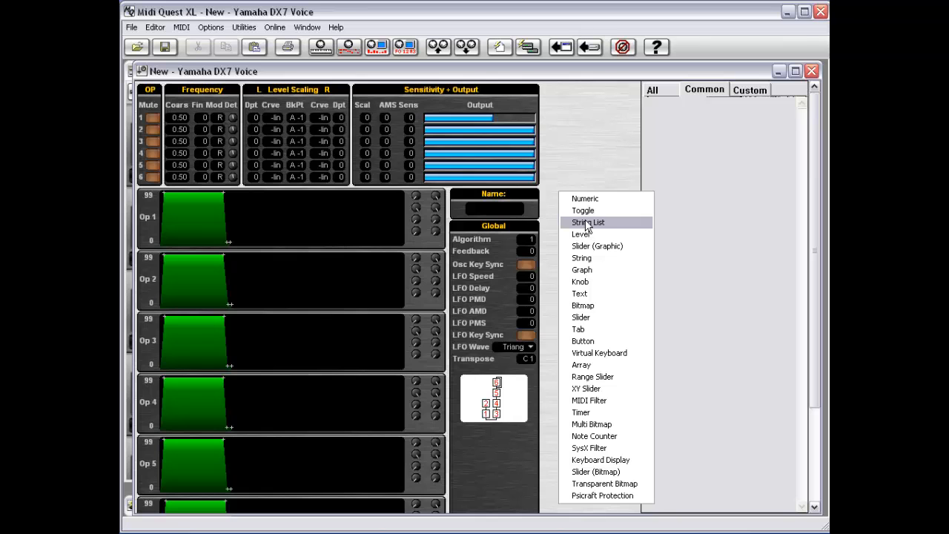
pyautogui.click(585, 198)
# - Set the new numeric control's Max Value to 1
pyautogui.click(567, 199)
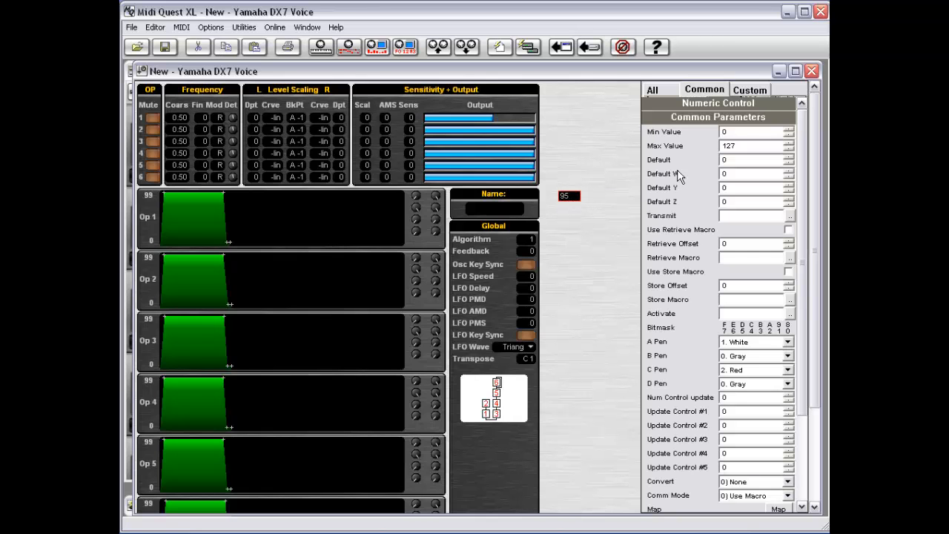
pyautogui.click(746, 145)
pyautogui.click(727, 244)
# - Set the numeric control's Retrieve Macro to 'macro 5 ret x'
pyautogui.click(482, 117)
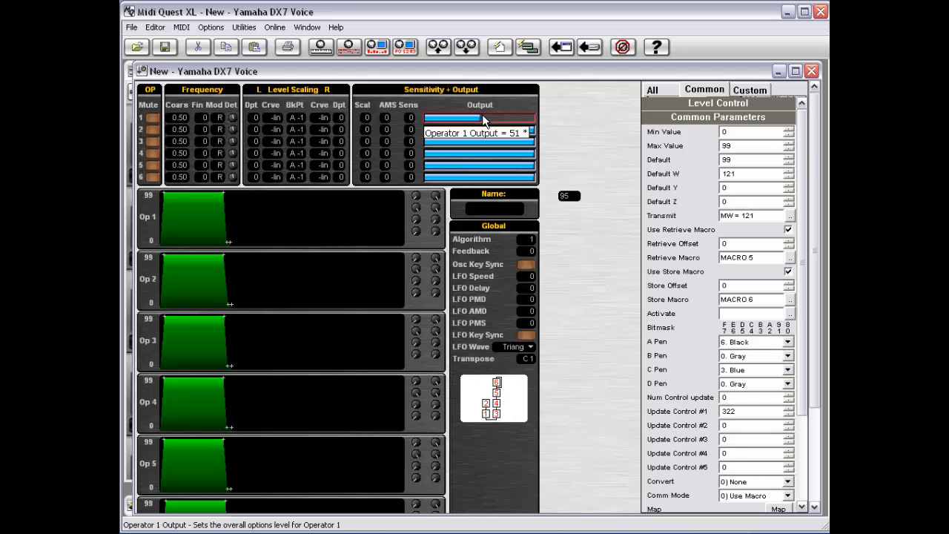
pyautogui.click(579, 198)
pyautogui.click(749, 257)
pyautogui.write('macro ')
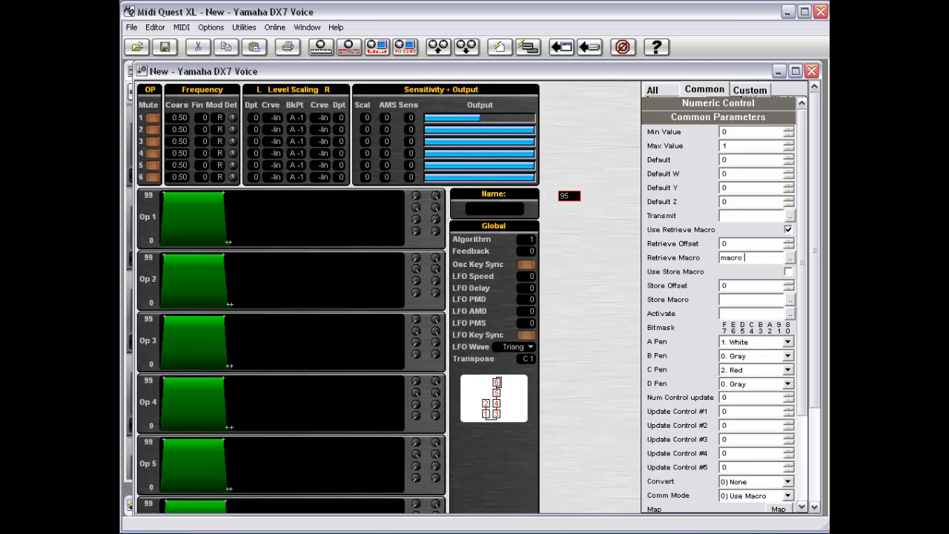
pyautogui.write('5 ret x')
# - Enable Use Store Macro and enter 'macro 6' as the store macro
pyautogui.click(788, 272)
pyautogui.click(737, 299)
pyautogui.write('macr')
pyautogui.press('BackSpace')
pyautogui.press('BackSpace')
pyautogui.write('cro 6')
# - Below 'macro 6' in the store macro editor, add the lines 'IFQ x 1', 'LH 2', 'IFE'
pyautogui.click(790, 299)
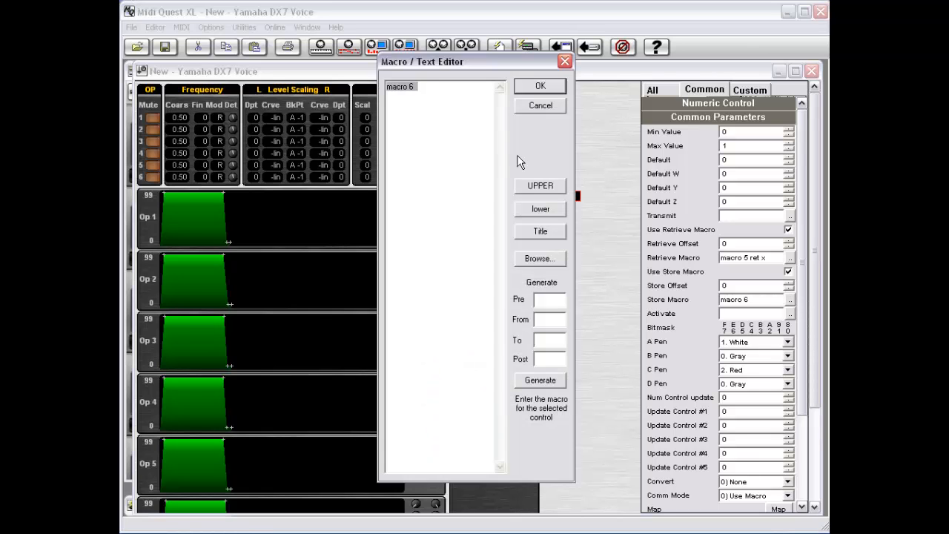
pyautogui.press('End')
pyautogui.press('Return')
pyautogui.write('if')
pyautogui.press('BackSpace')
pyautogui.write('() x 1')
pyautogui.press('Return')
pyautogui.write('LH')
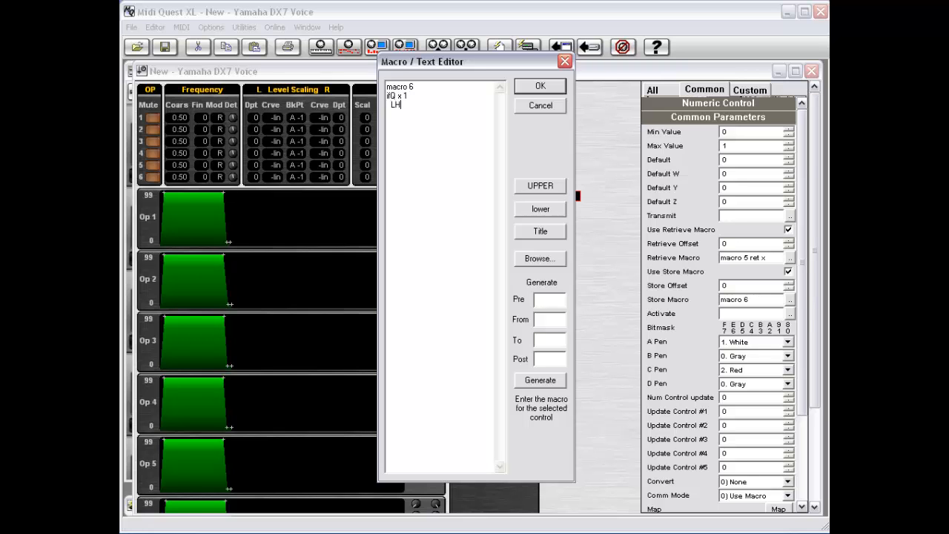
pyautogui.write(' 2')
pyautogui.press('Return')
pyautogui.write('IEF')
pyautogui.press('BackSpace')
pyautogui.press('BackSpace')
pyautogui.press('BackSpace')
pyautogui.write('IFE')
# - Add the second conditional: 'IFQ X 0', 'LS 2', 'IFE'
pyautogui.press('Return')
pyautogui.write('IFQ X 0')
pyautogui.press('Return')
pyautogui.write('LS 2')
pyautogui.press('Return')
pyautogui.write('IFE')
pyautogui.click(545, 102)
# - Apply the macro, then toggle the numeric control to 1 and back to 0 to test it
pyautogui.click(544, 87)
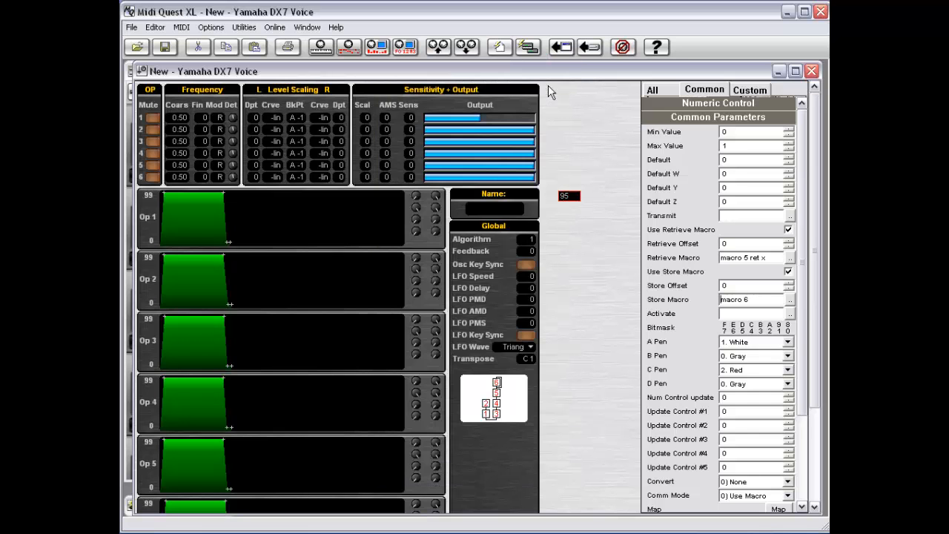
pyautogui.click(570, 203)
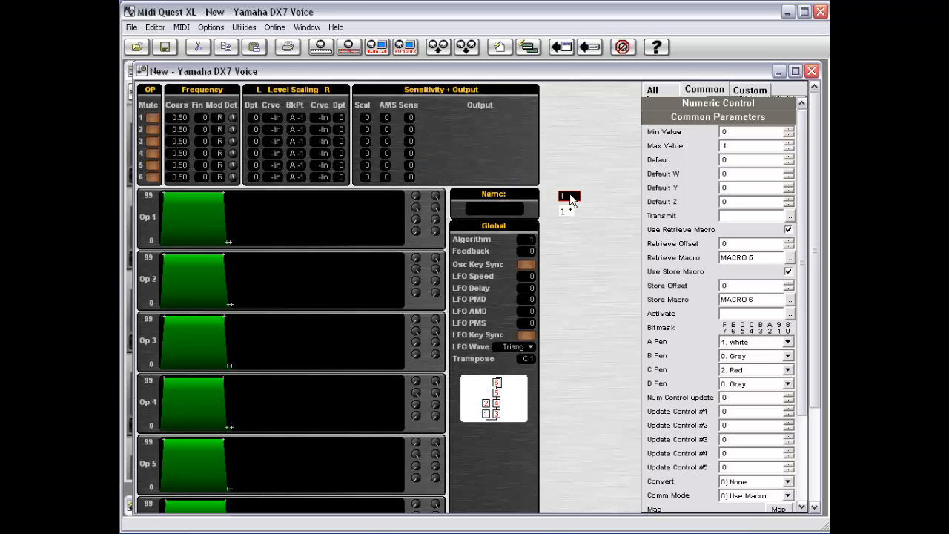
pyautogui.click(569, 200)
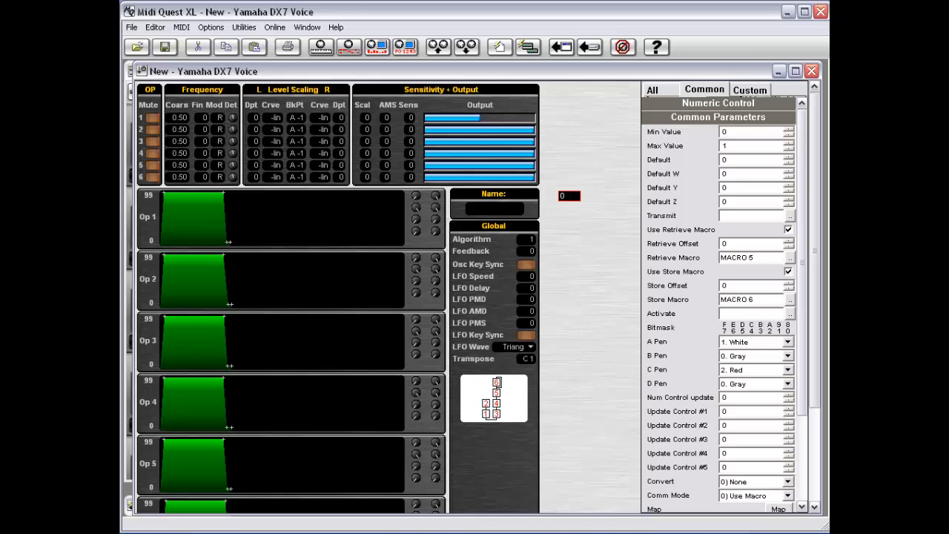
pyautogui.moveTo(812, 171); pyautogui.dragTo(803, 142)
# - Minimize the DX7 Voice editor, then restore it to full size
pyautogui.click(778, 71)
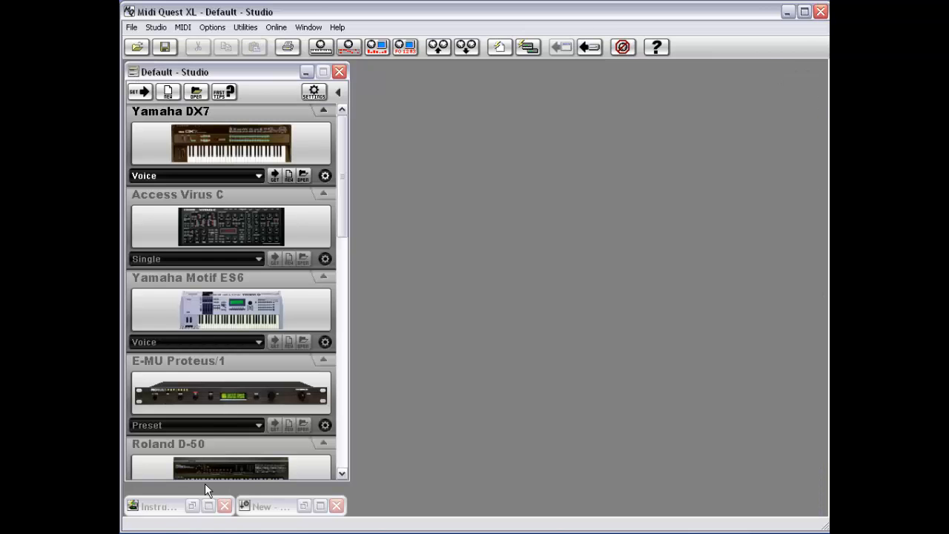
pyautogui.click(276, 512)
pyautogui.click(276, 510)
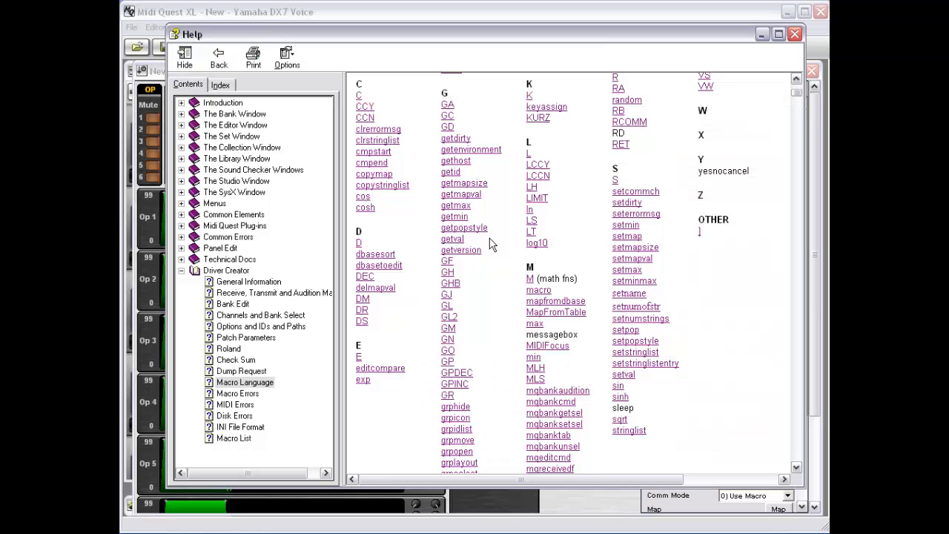
# - Scroll the Macro Language help command index back to the top
pyautogui.moveTo(795, 89)
pyautogui.mouseDown()
pyautogui.moveTo(797, 98)
pyautogui.moveTo(797, 87)
pyautogui.mouseUp()
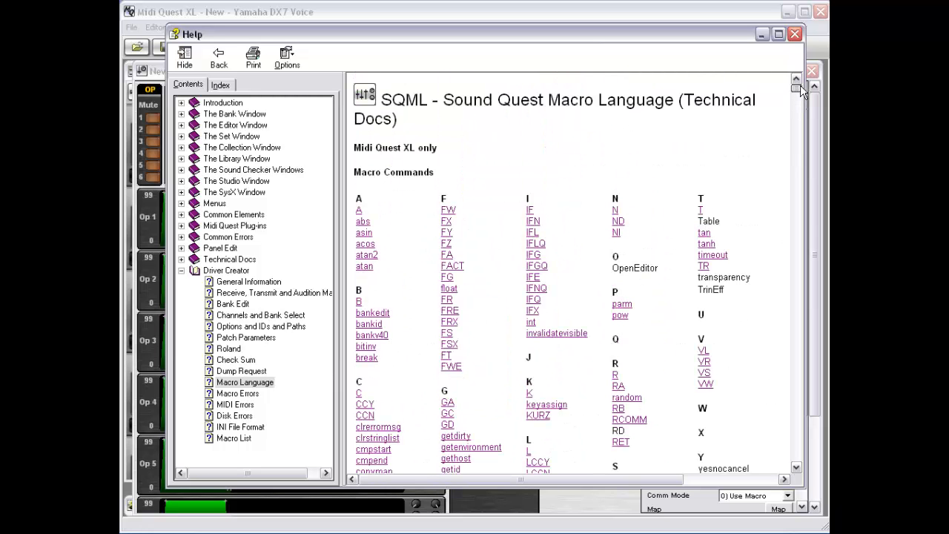
# - Read the IF help entry's Conditional Execution notes on IFE, then return to Notepad
pyautogui.click(530, 211)
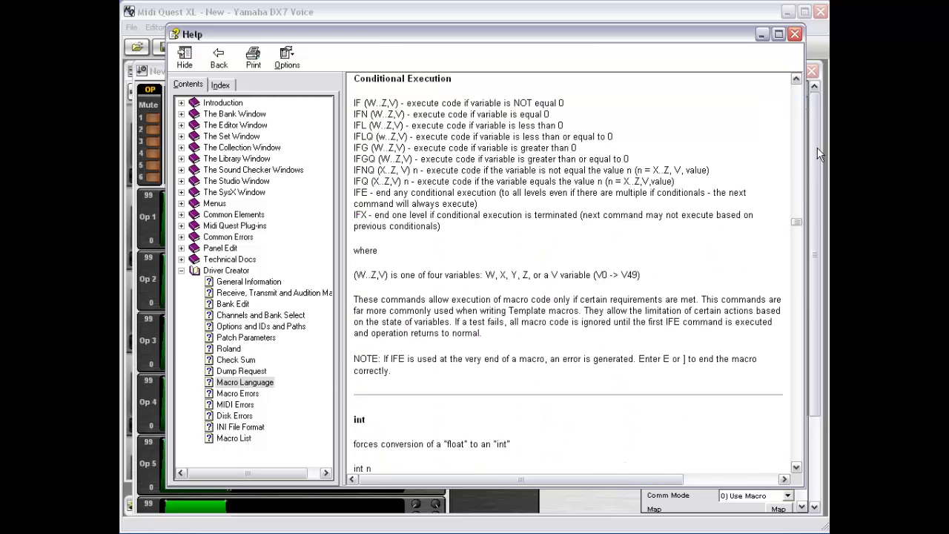
pyautogui.click(796, 80)
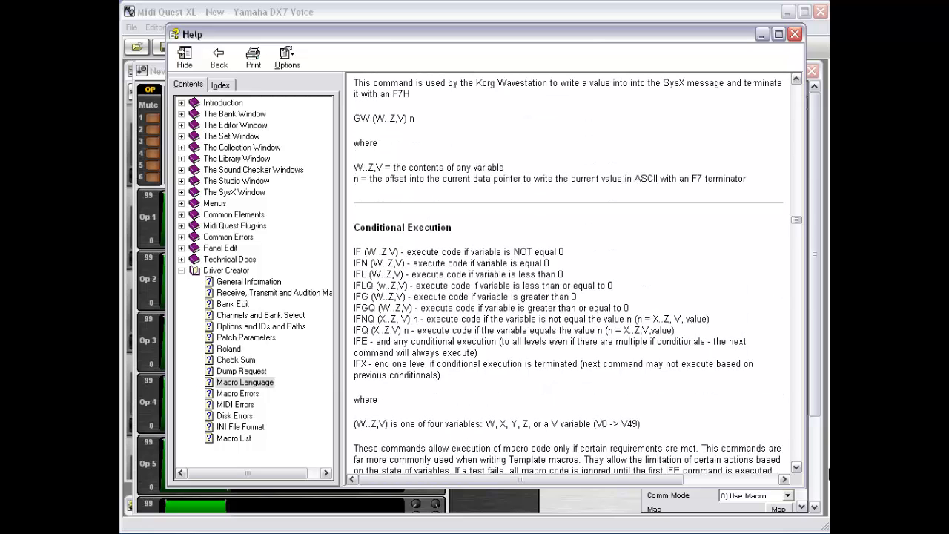
pyautogui.click(796, 472)
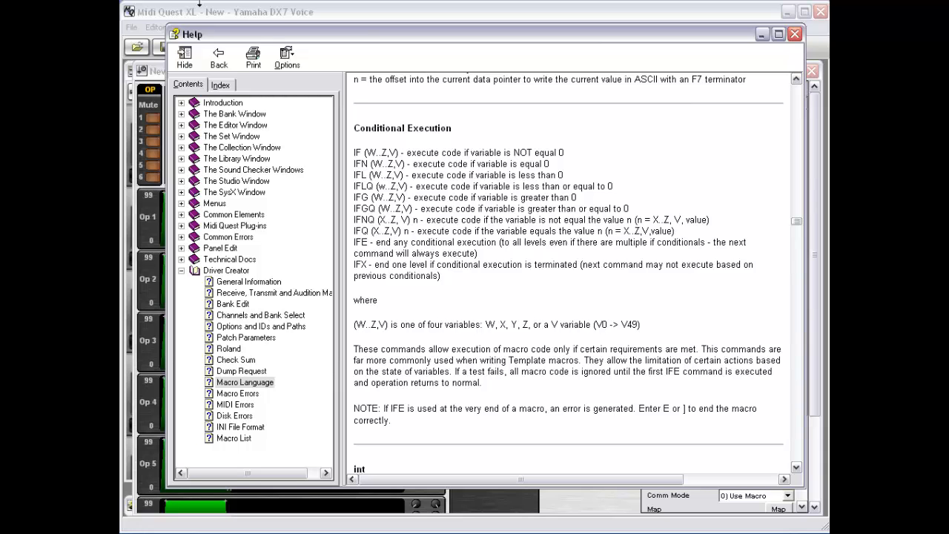
pyautogui.click(223, 532)
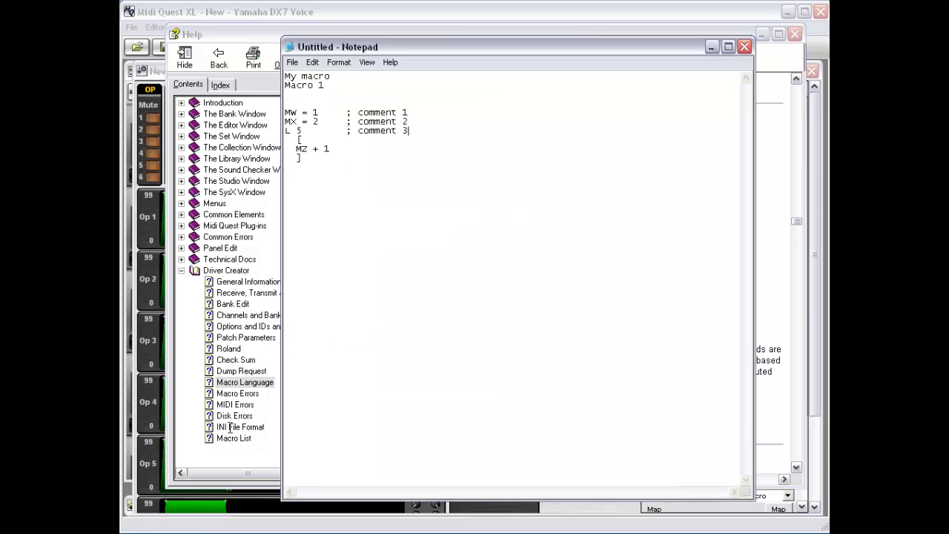
# - Below the macro, type IFQ Y 1, indented IFQ X 13, the comment '; code for Y=1 and X=13', and IFE
pyautogui.click(308, 179)
pyautogui.press('Return')
pyautogui.write('IFQ Y 1')
pyautogui.press('Return')
pyautogui.write('IFQ X 13')
pyautogui.press('Return')
pyautogui.write('; code o')
pyautogui.press('BackSpace')
pyautogui.write('for ')
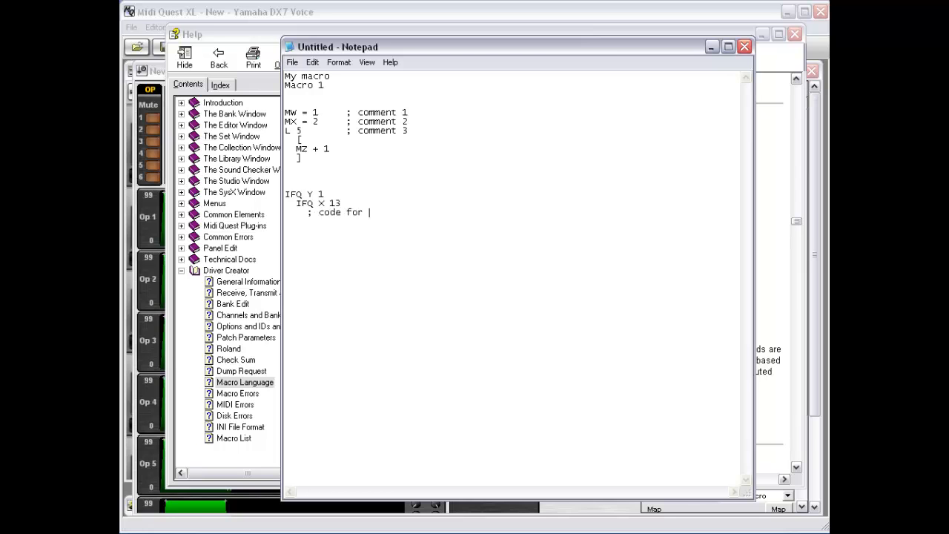
pyautogui.write('Y=1')
pyautogui.write(' and X=13 ')
pyautogui.write('  IFE')
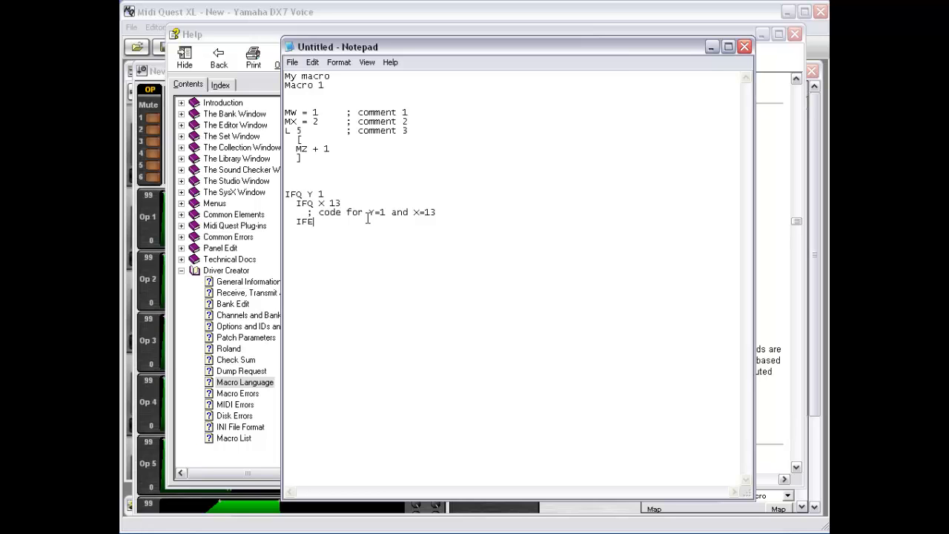
# - Add an unconditional 'any command' line below the IFE line
pyautogui.press('Down')
pyautogui.press('Return')
pyautogui.write('any command')
# - Change the IFE line to IFX
pyautogui.click(368, 218)
pyautogui.press('Up')
pyautogui.press('Up')
pyautogui.press('Up')
pyautogui.press('Down')
pyautogui.press('Down')
pyautogui.press('Down')
pyautogui.press('Down')
pyautogui.press('BackSpace')
pyautogui.write('X')
# - Insert a 'command' line and an 'IFQ X 14' line beneath IFX
pyautogui.press('Up')
pyautogui.press('Up')
pyautogui.press('Return')
pyautogui.write('comm')
pyautogui.press('BackSpace')
pyautogui.press('BackSpace')
pyautogui.write('mmand')
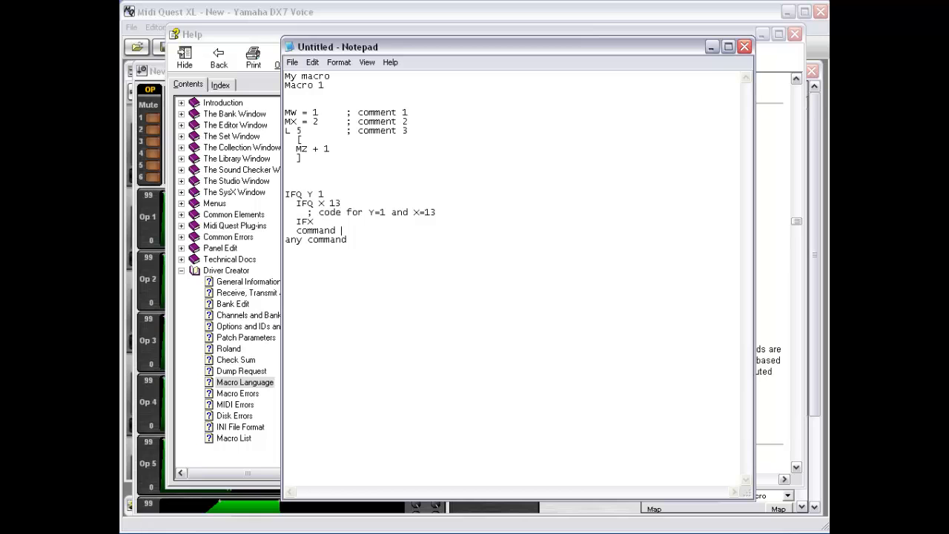
pyautogui.press('Up')
pyautogui.press('Down')
pyautogui.press('Down')
pyautogui.press('Down')
pyautogui.press('Delete')
pyautogui.press('Delete')
pyautogui.press('Home')
pyautogui.press('Return')
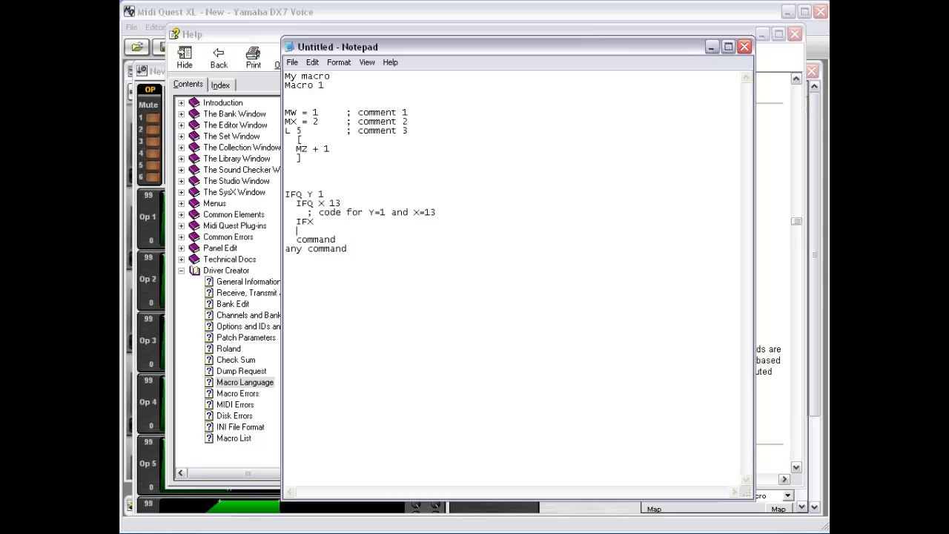
pyautogui.write('IFQ X 14')
# - Add an IFX line above 'any command' to close the IFQ X 14 block
pyautogui.press('Down')
pyautogui.press('Return')
pyautogui.press('Up')
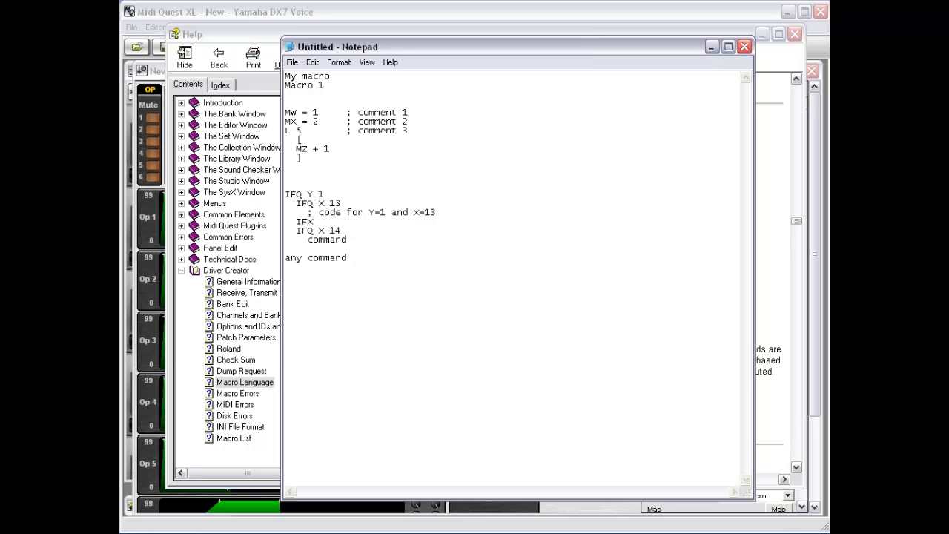
pyautogui.press('BackSpace')
pyautogui.press('BackSpace')
pyautogui.write('IFX')
# - Add an IFQ X 15 block with a 'commands' line, closed by IFX
pyautogui.press('Up')
pyautogui.press('Up')
pyautogui.press('Up')
pyautogui.press('Up')
pyautogui.press('Up')
pyautogui.press('Up')
pyautogui.press('Up')
pyautogui.press('Right')
pyautogui.press('Right')
pyautogui.press('Right')
pyautogui.press('Down')
pyautogui.press('Down')
pyautogui.press('Return')
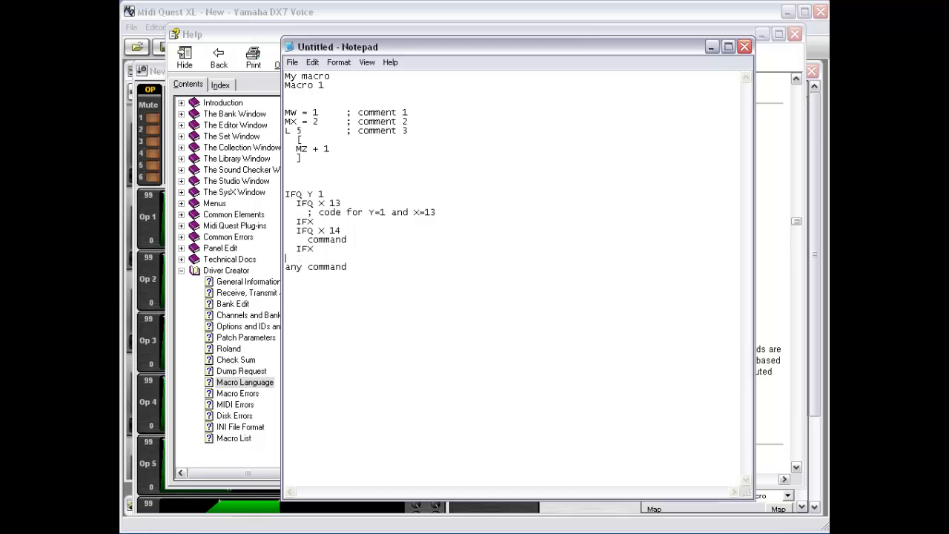
pyautogui.press('BackSpace')
pyautogui.write('IFQ X 15')
pyautogui.press('Return')
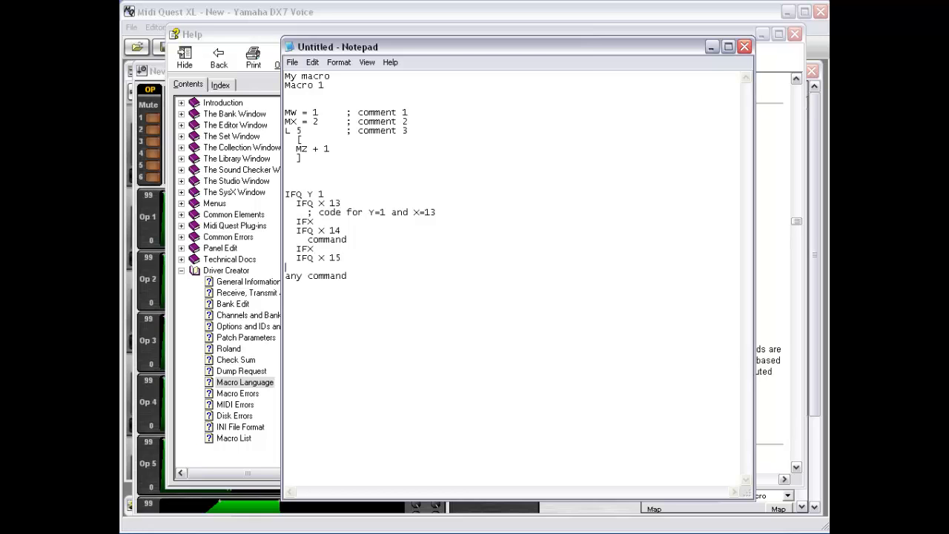
pyautogui.write('commands')
pyautogui.press('Return')
pyautogui.write('IF')
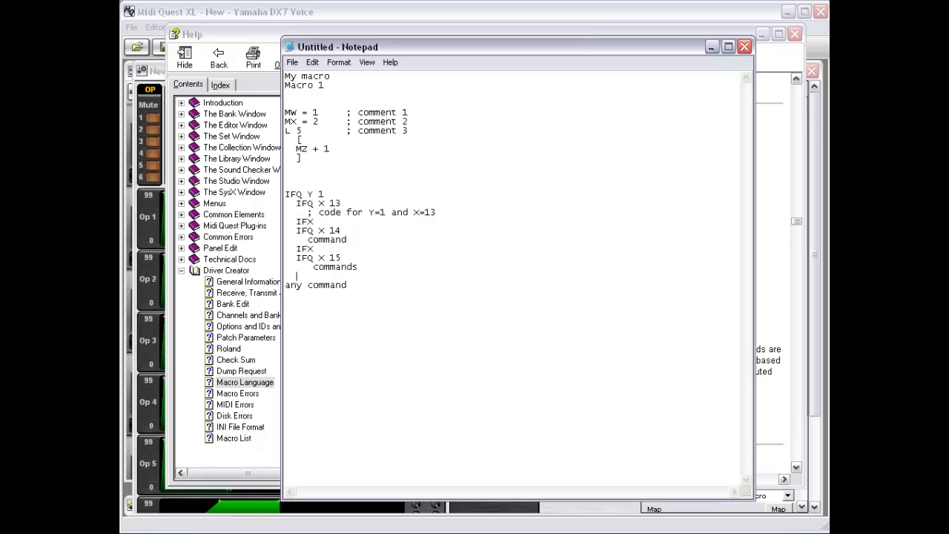
pyautogui.write('X')
# - End the nesting with IFE, then minimize Notepad and scroll the help page to the top
pyautogui.press('Return')
pyautogui.write('IFX')
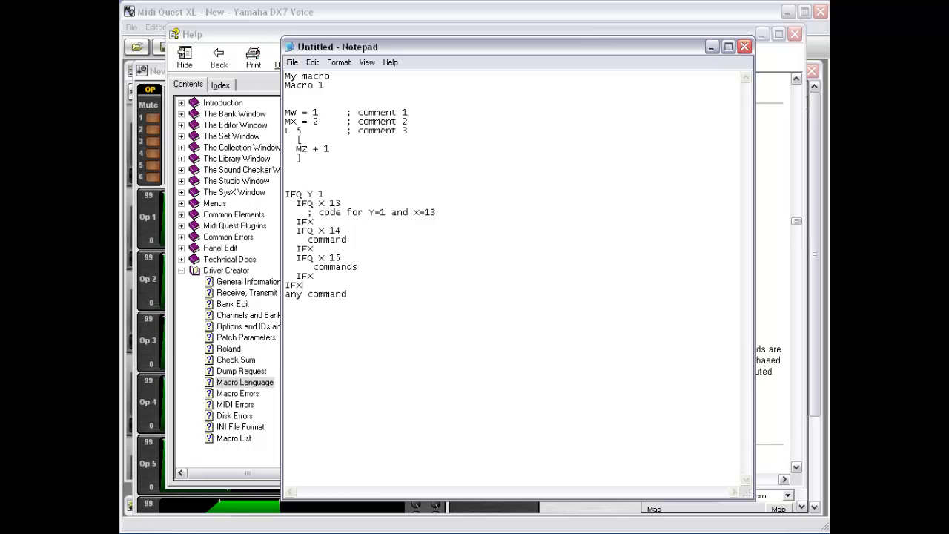
pyautogui.press('BackSpace')
pyautogui.write('E')
pyautogui.press('Return')
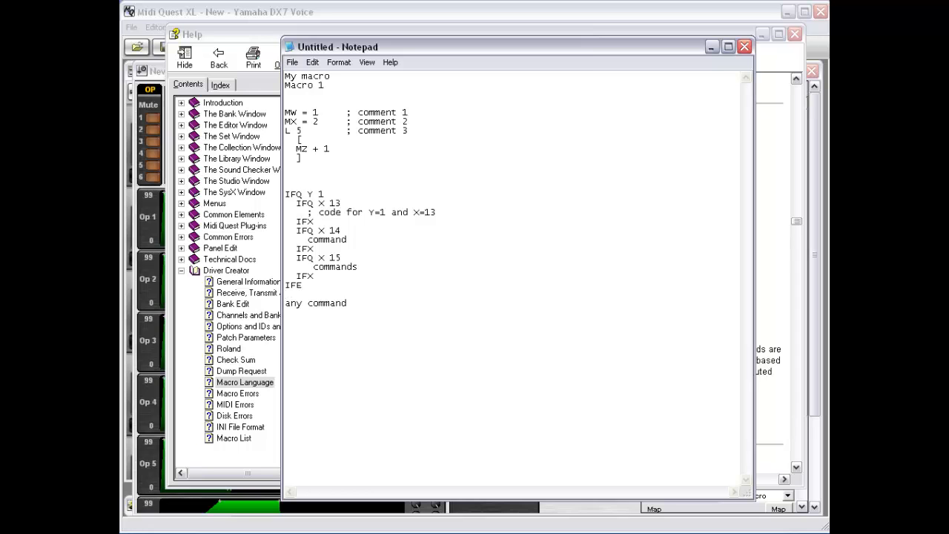
pyautogui.press('Down')
pyautogui.press('Down')
pyautogui.click(711, 48)
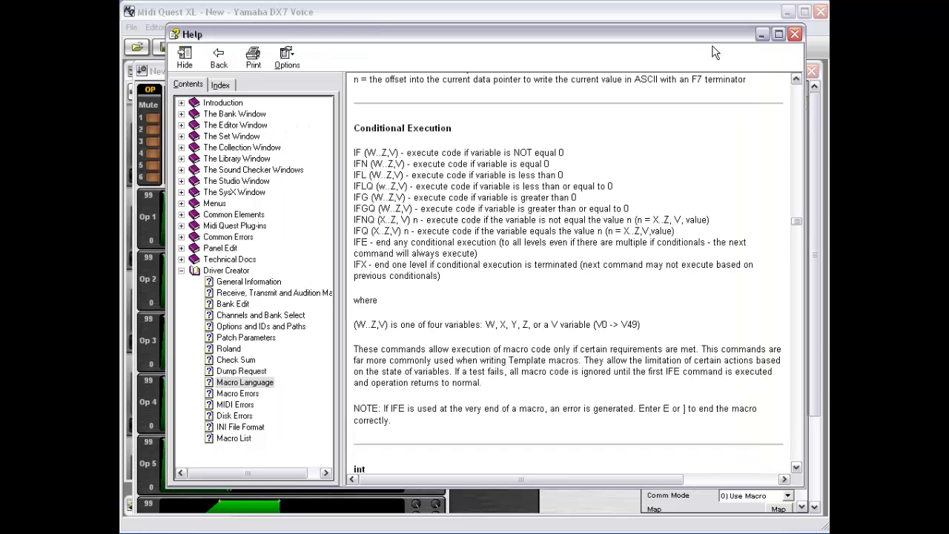
pyautogui.moveTo(796, 223); pyautogui.dragTo(777, 92)
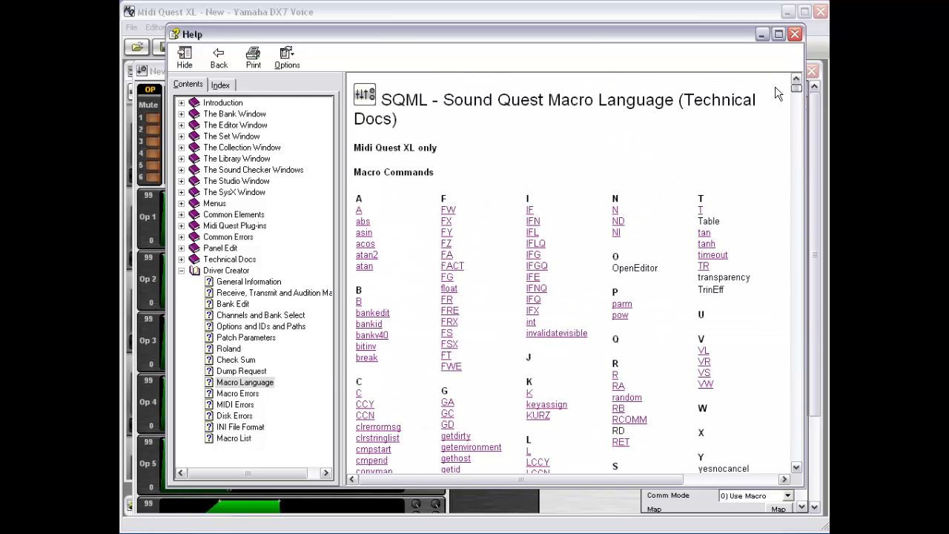